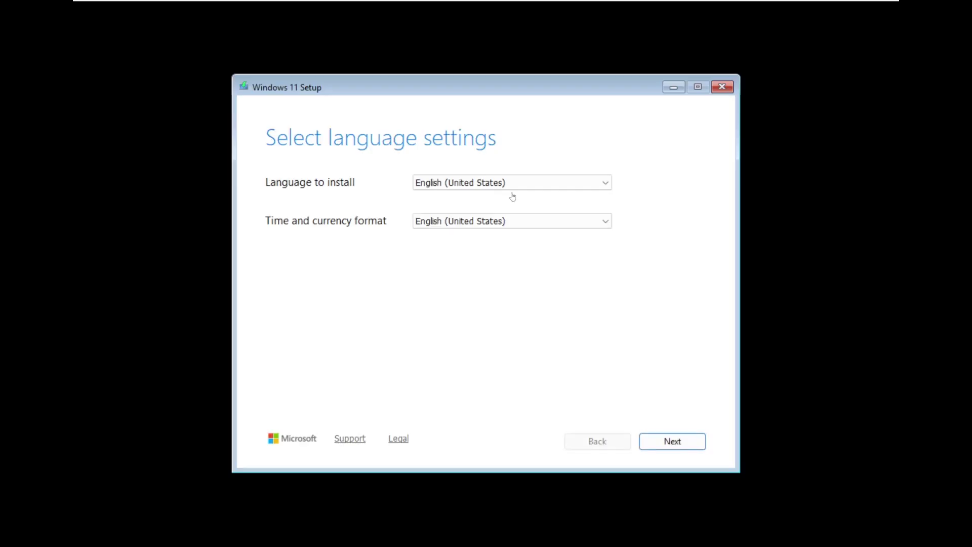
Install Windows 11 Pro without a product key onto the 60 GB unallocated Disk 0, deleting everything
click(691, 442)
click(674, 441)
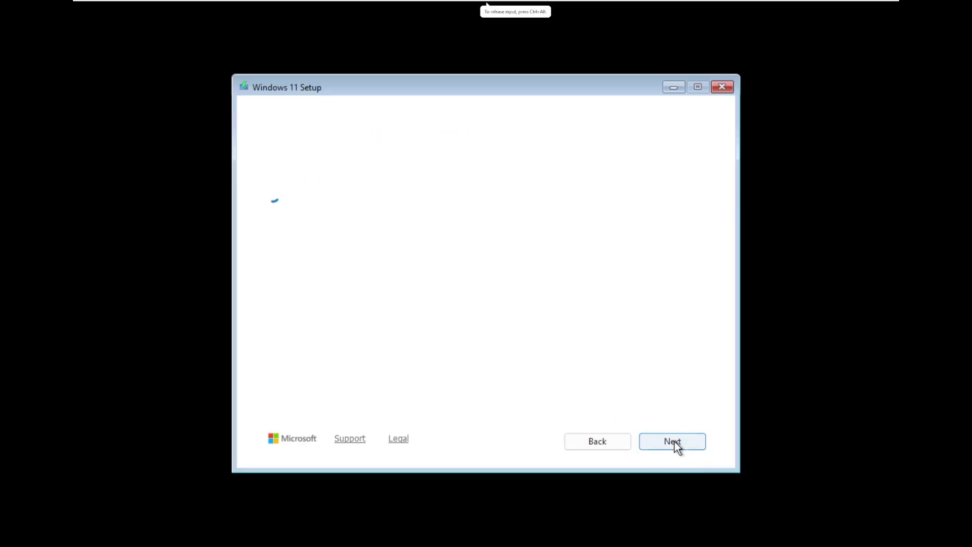
click(473, 256)
click(684, 439)
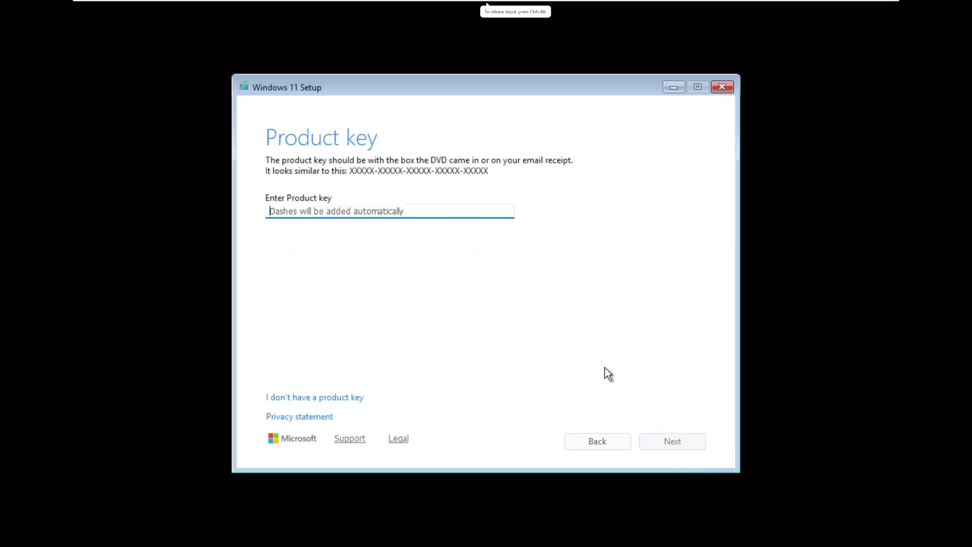
click(340, 398)
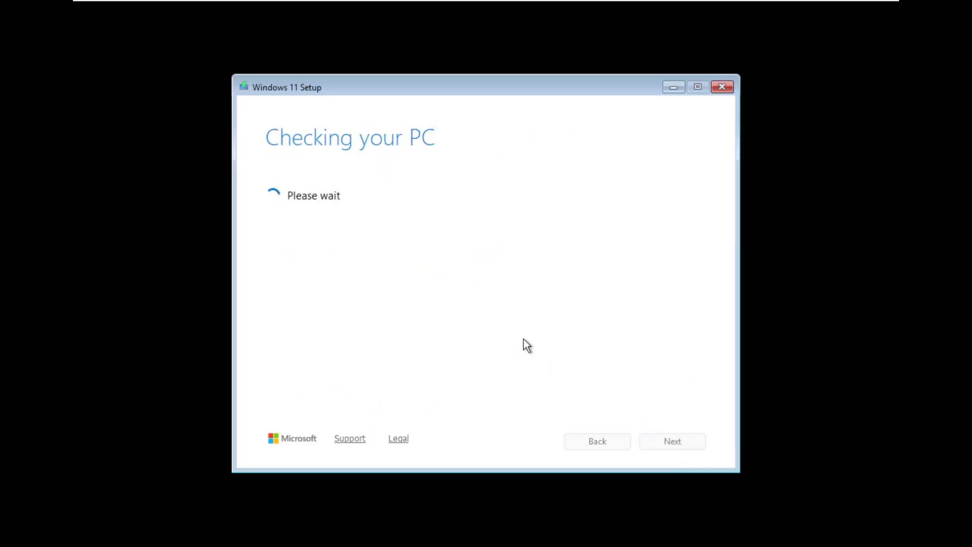
click(650, 437)
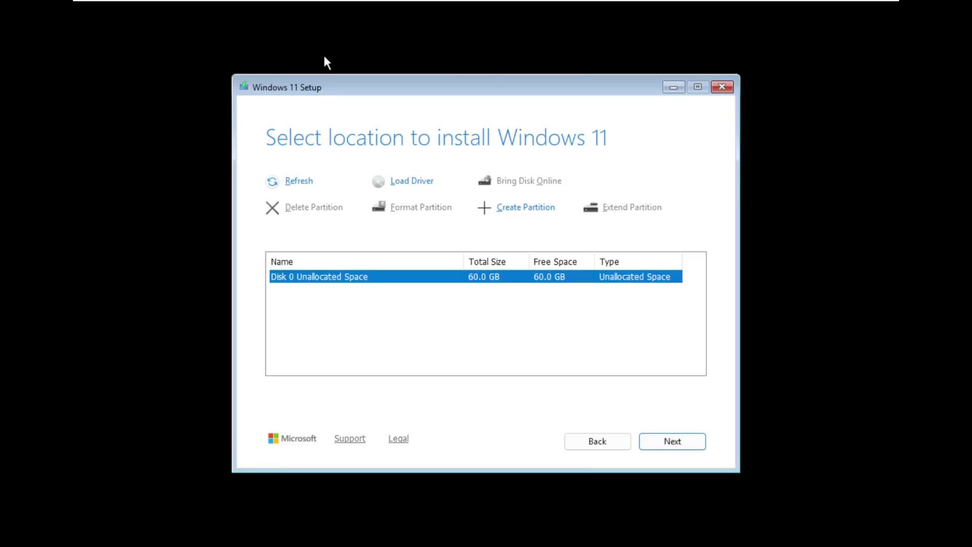
click(673, 442)
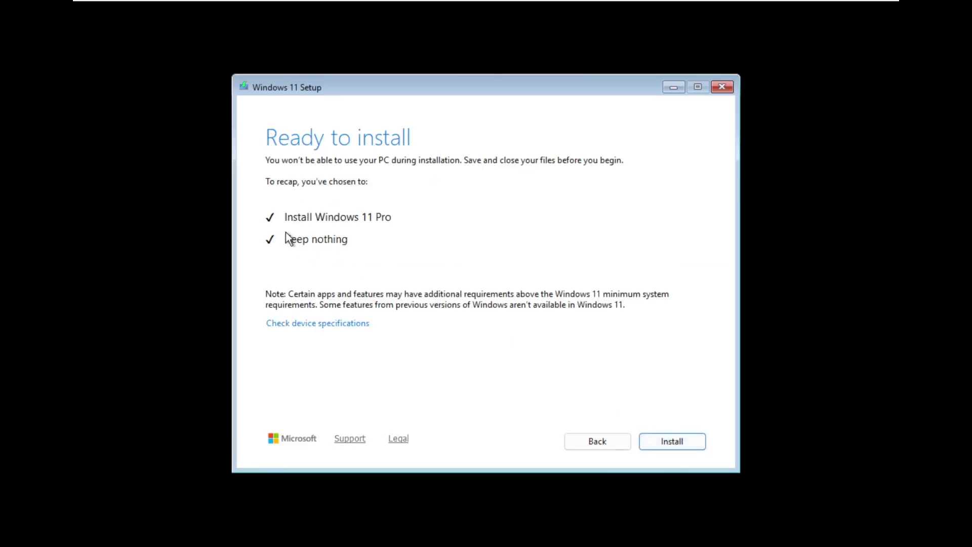
click(673, 439)
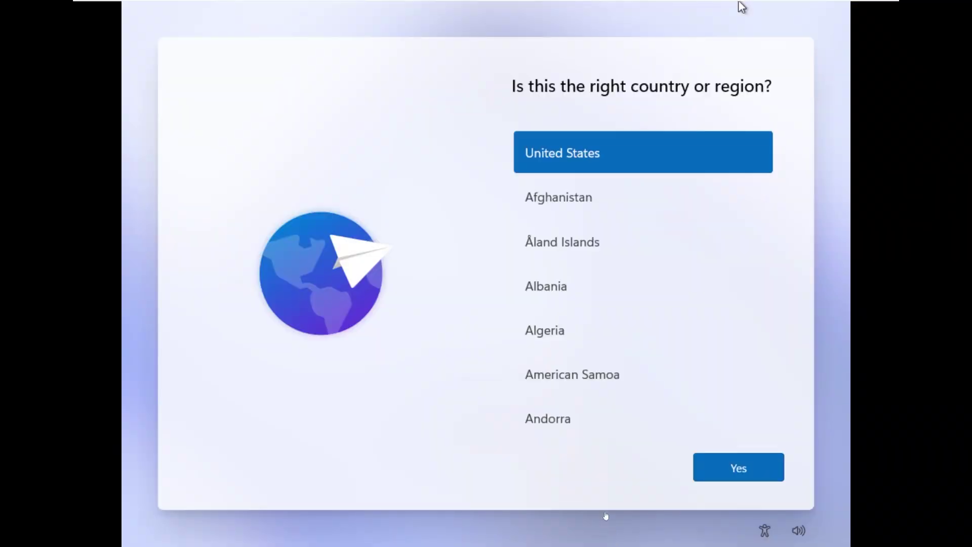
Confirm United States as the region and the US keyboard, skipping a second layout
click(699, 476)
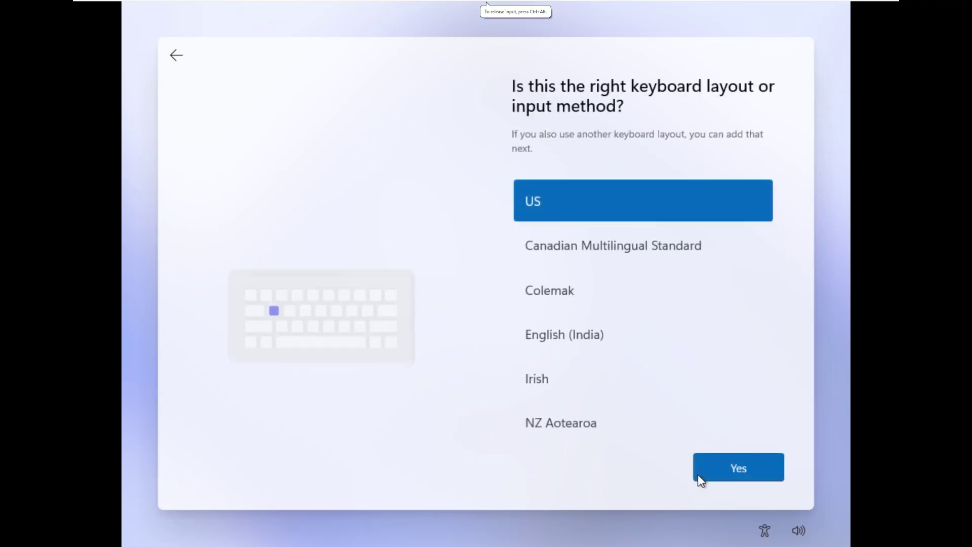
click(699, 476)
click(700, 479)
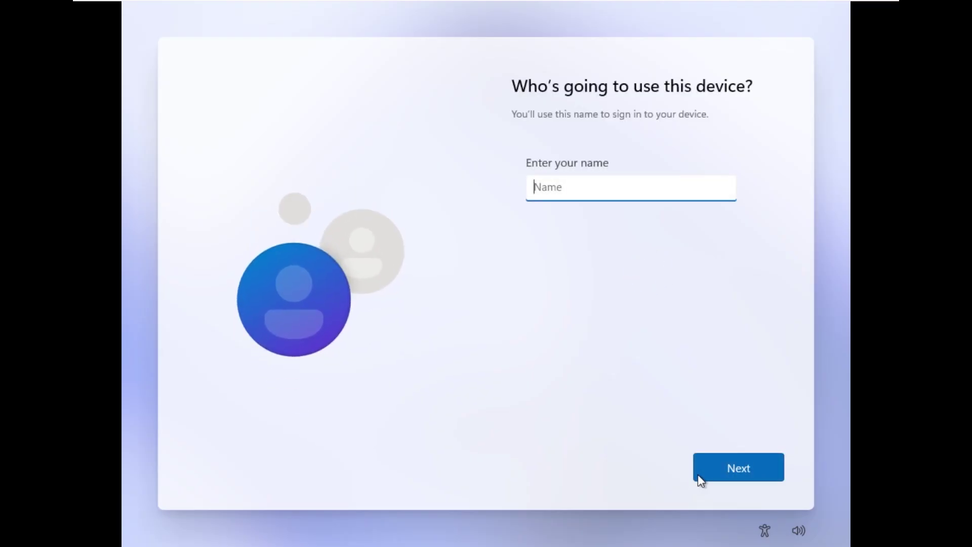
Enter the account name, retrying with 'Windows' after 'Local' was not accepted
text(Local)
click(699, 476)
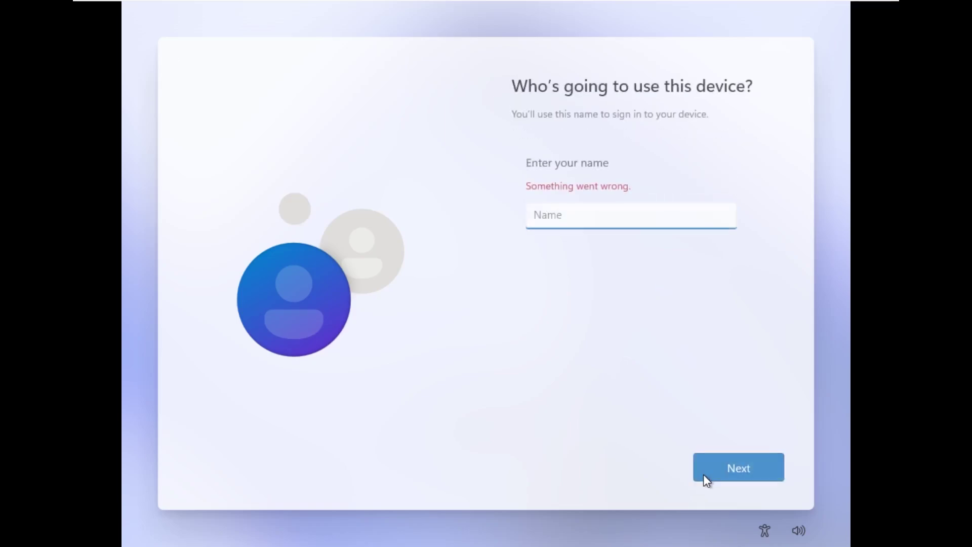
click(548, 215)
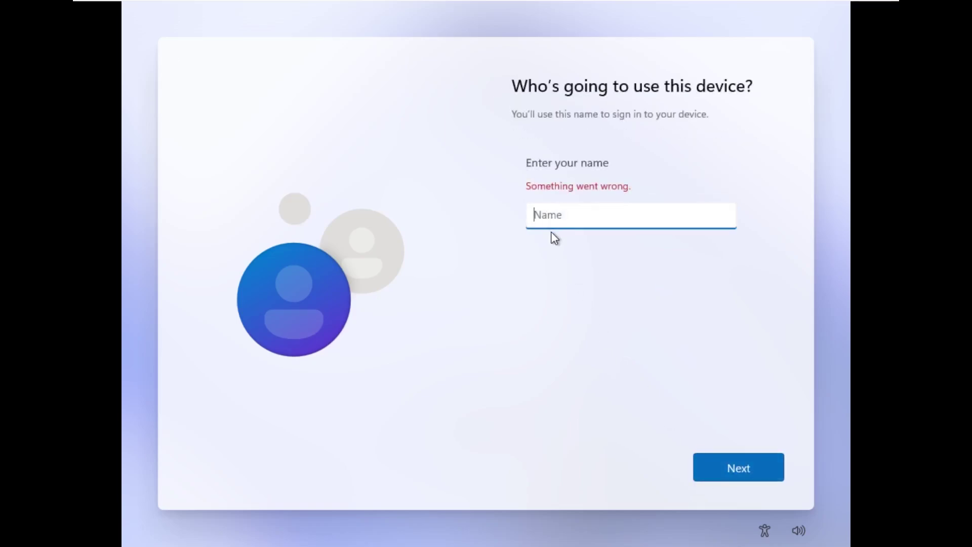
text(Windows)
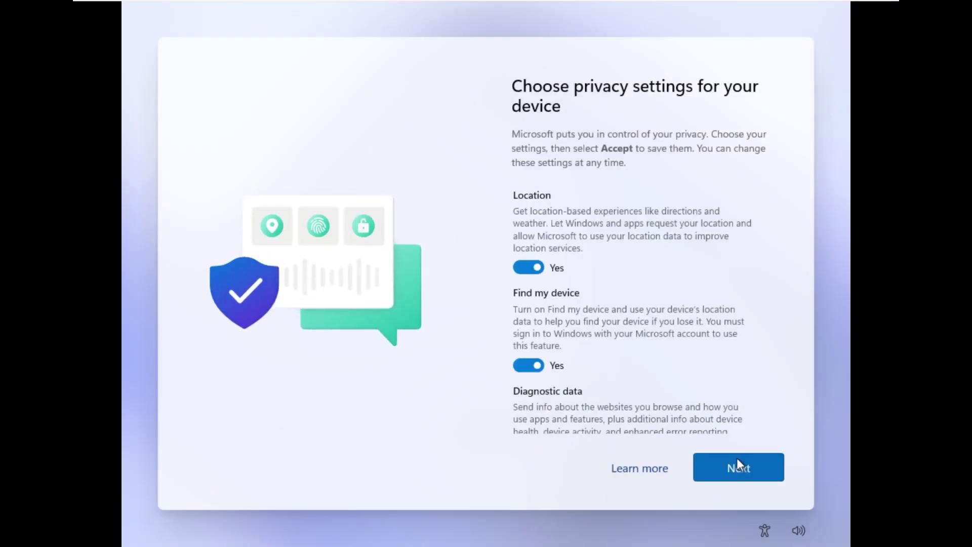
Keep the default privacy settings and continue to the remaining privacy options
click(737, 458)
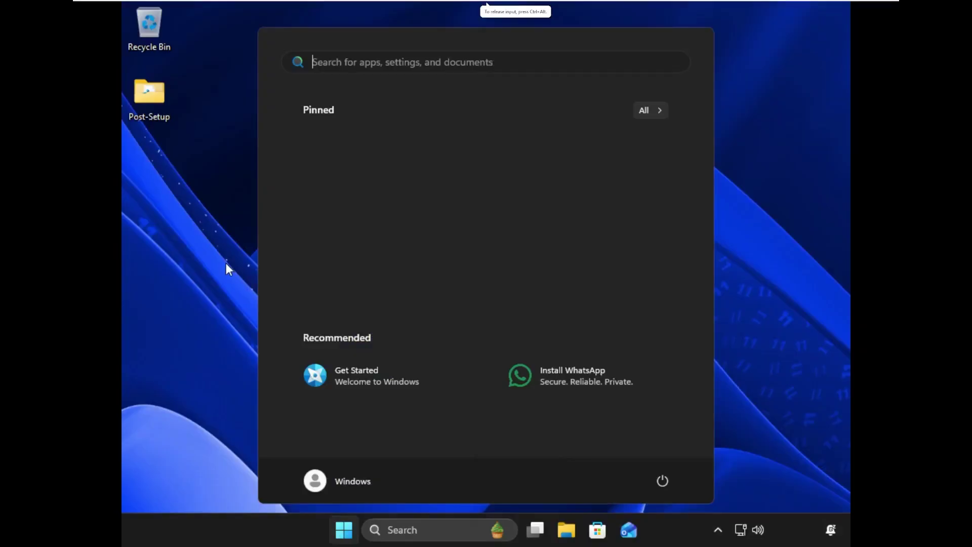
View the Local Disk (C:) properties in File Explorer: 7.86 GB used of 59.1 GB
click(228, 269)
click(565, 530)
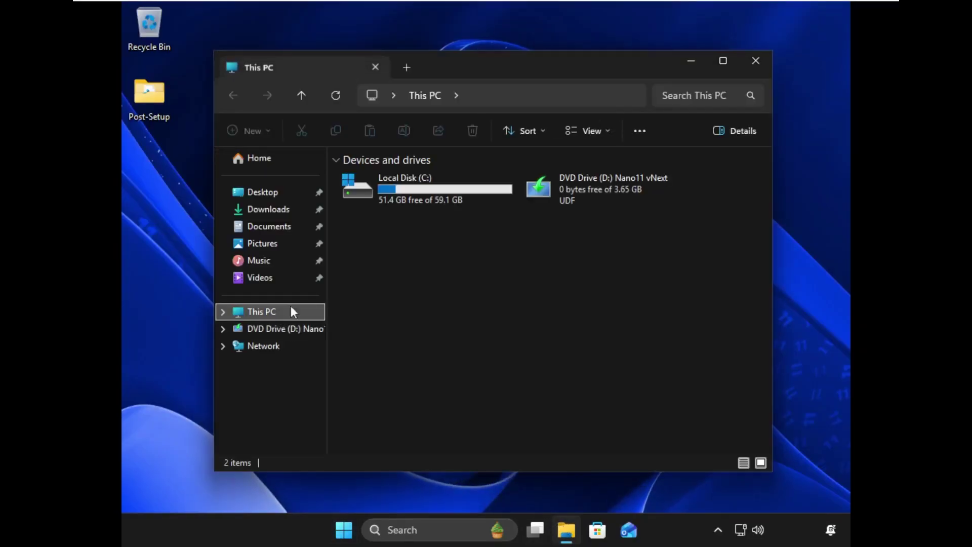
right_click(385, 197)
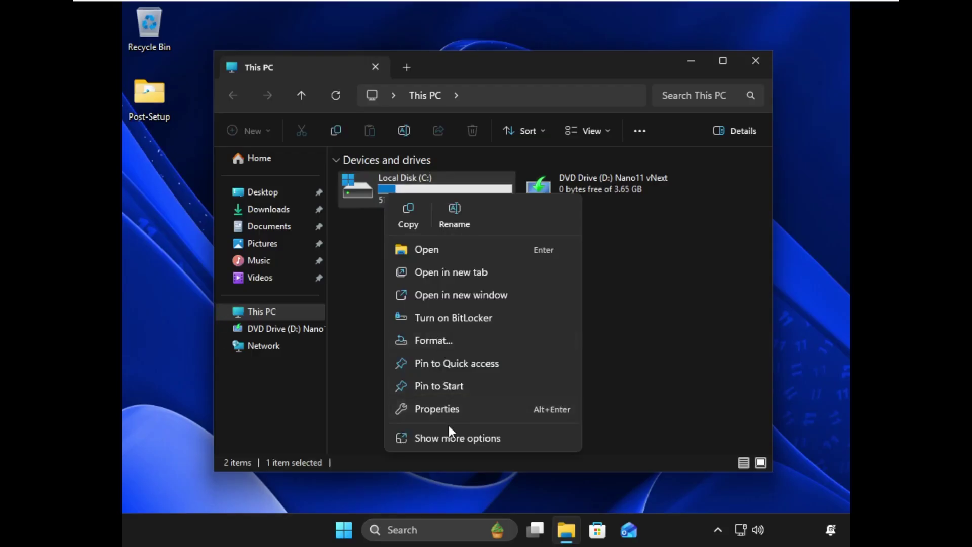
click(451, 408)
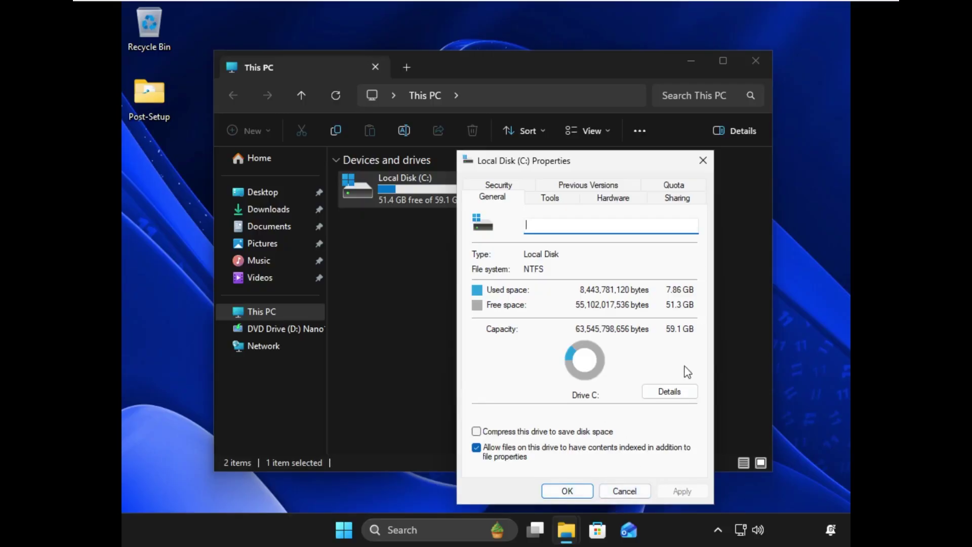
click(568, 491)
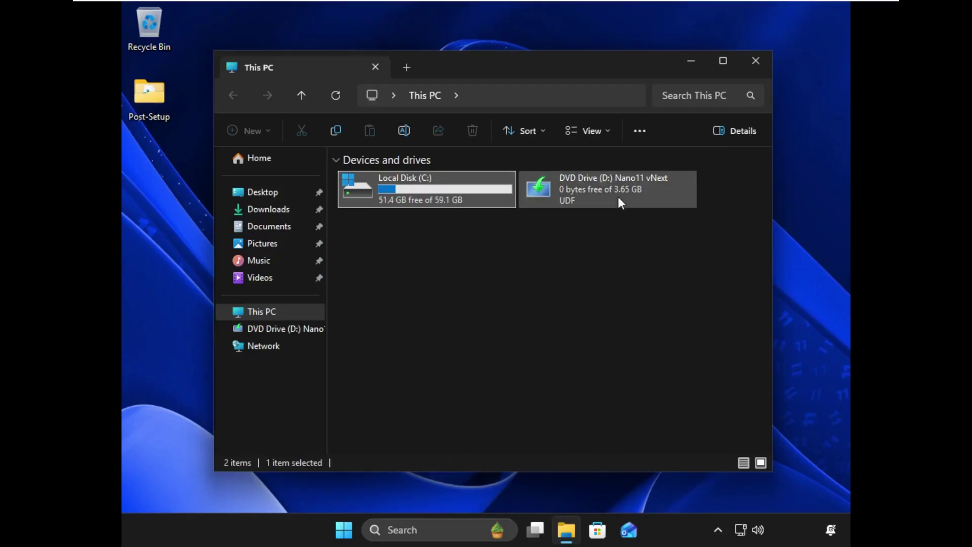
Close File Explorer and confirm installing VMware Tools from the VM menu
click(755, 62)
mouse_move(372, 1)
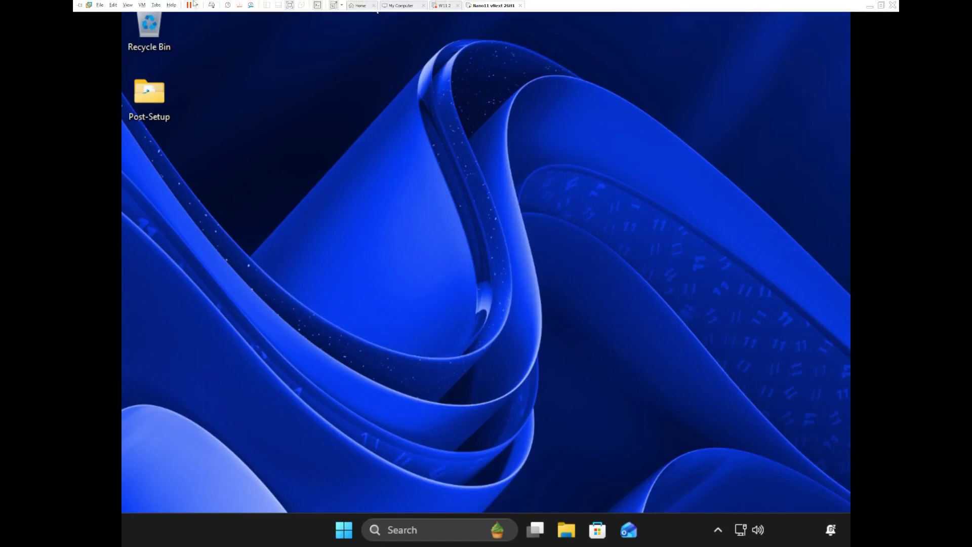
click(142, 5)
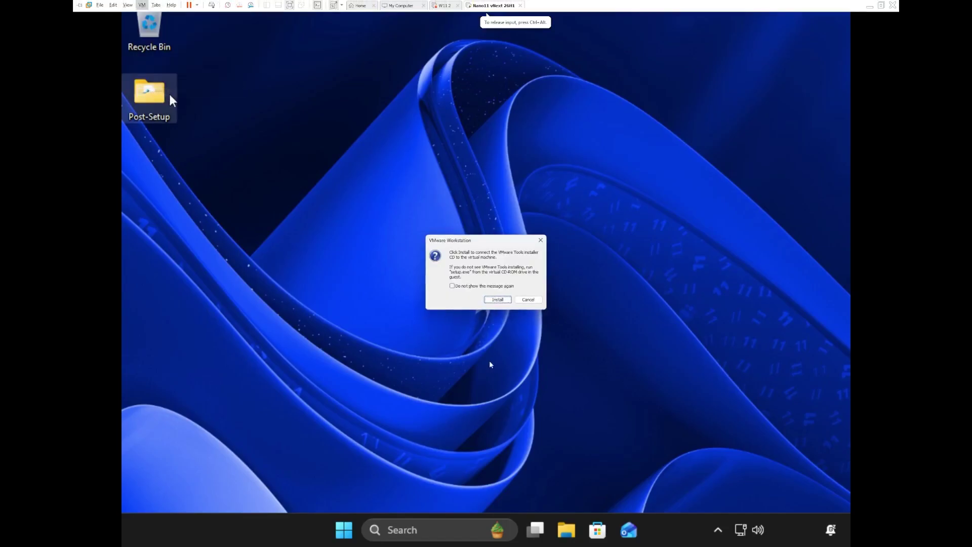
click(498, 299)
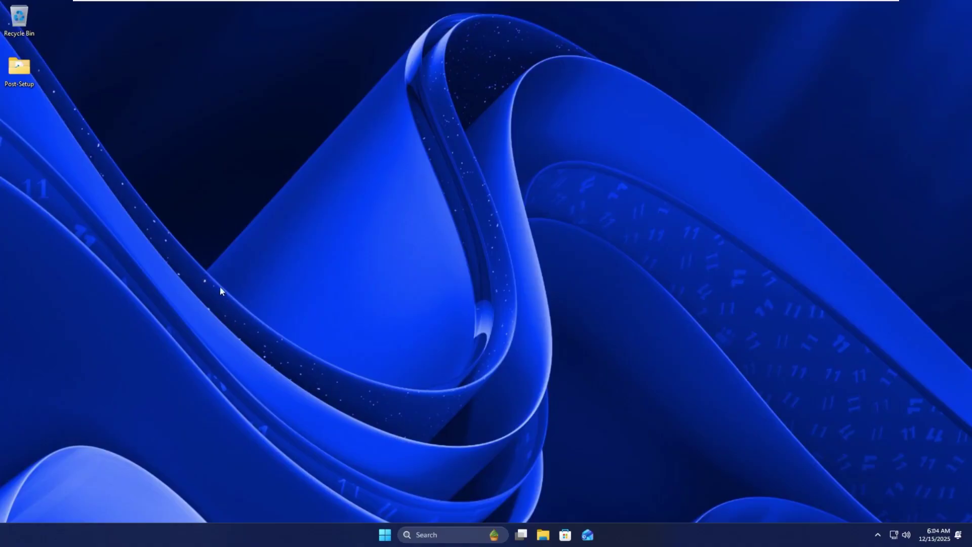
drag(27, 188, 188, 351)
drag(631, 214, 810, 360)
key(super+i)
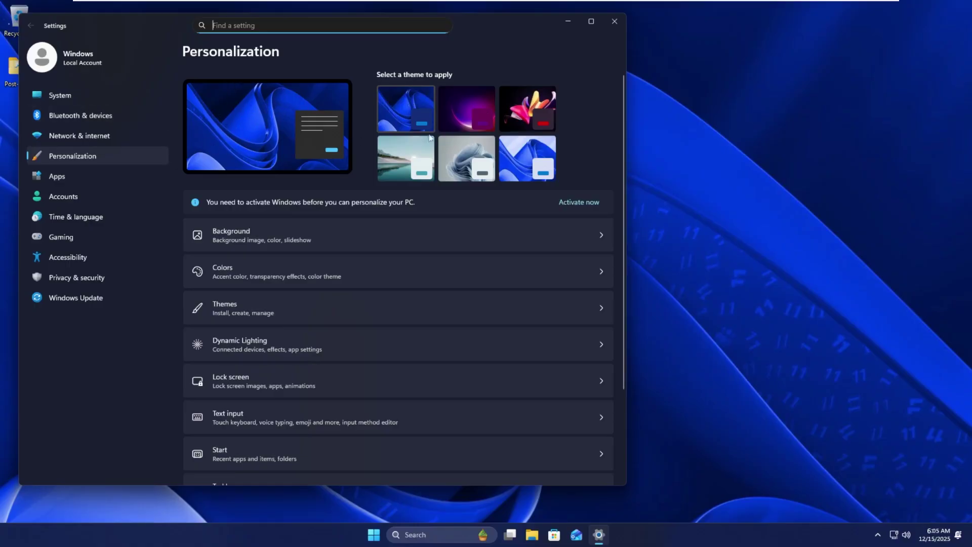
click(614, 21)
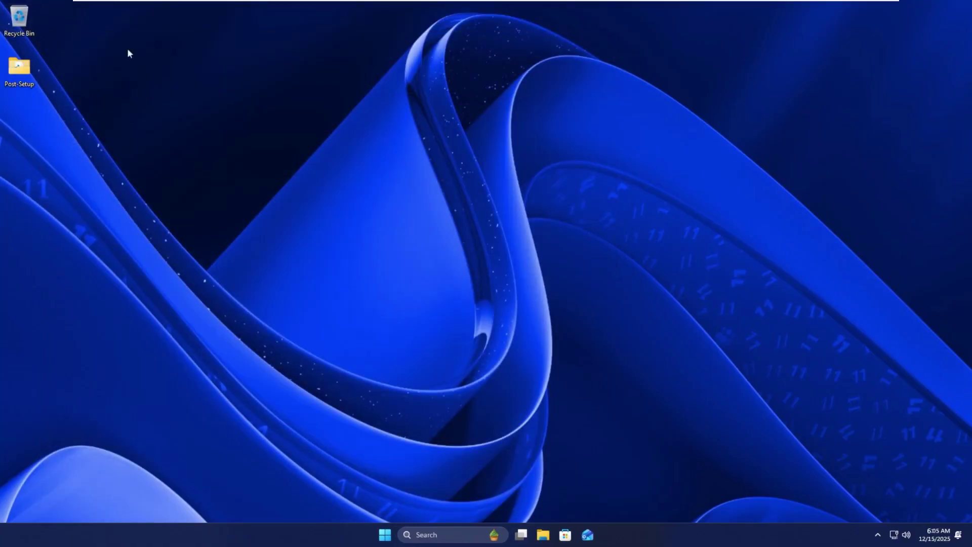
Glance at the Recycle Bin, then open Post-Setup and peek into .git and Copilot Edition Switcher
double_click(19, 17)
click(765, 111)
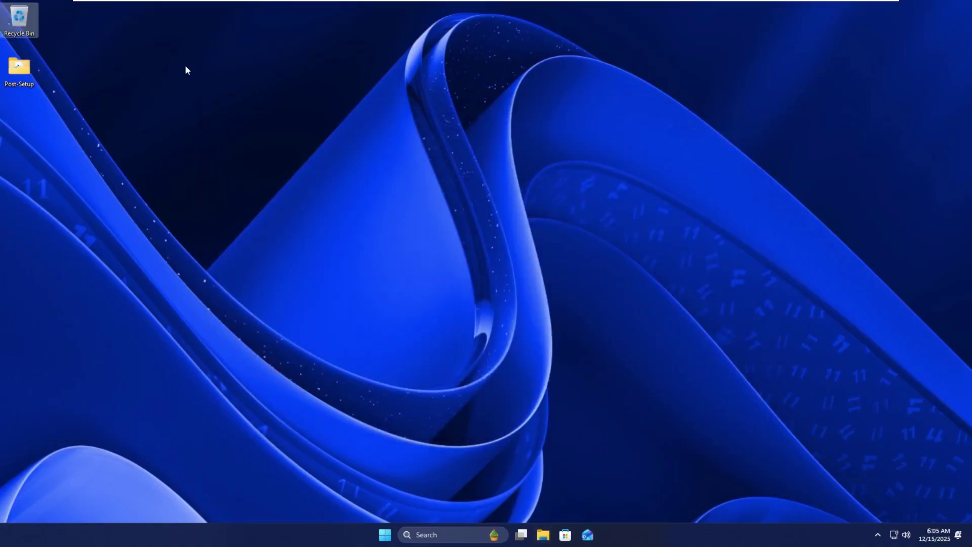
double_click(30, 73)
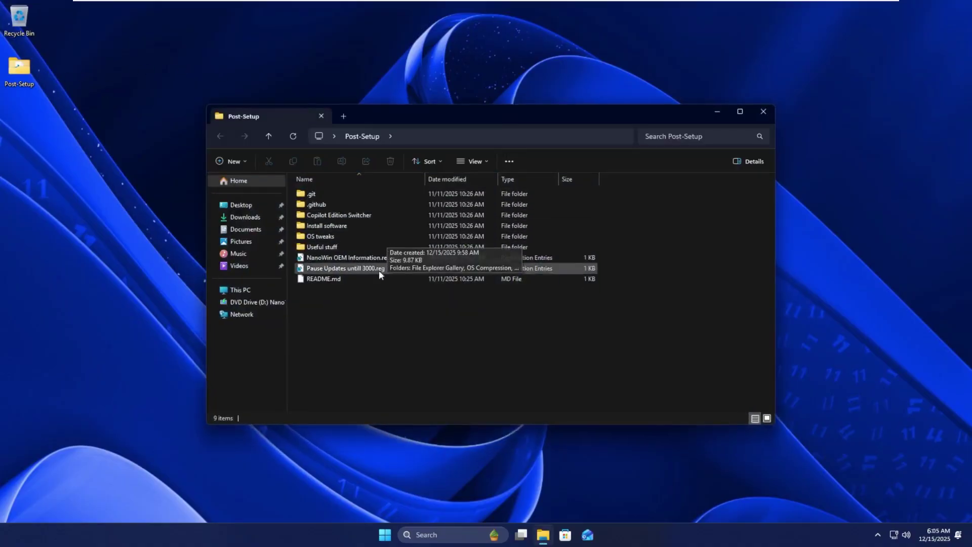
double_click(361, 196)
key(alt+Left)
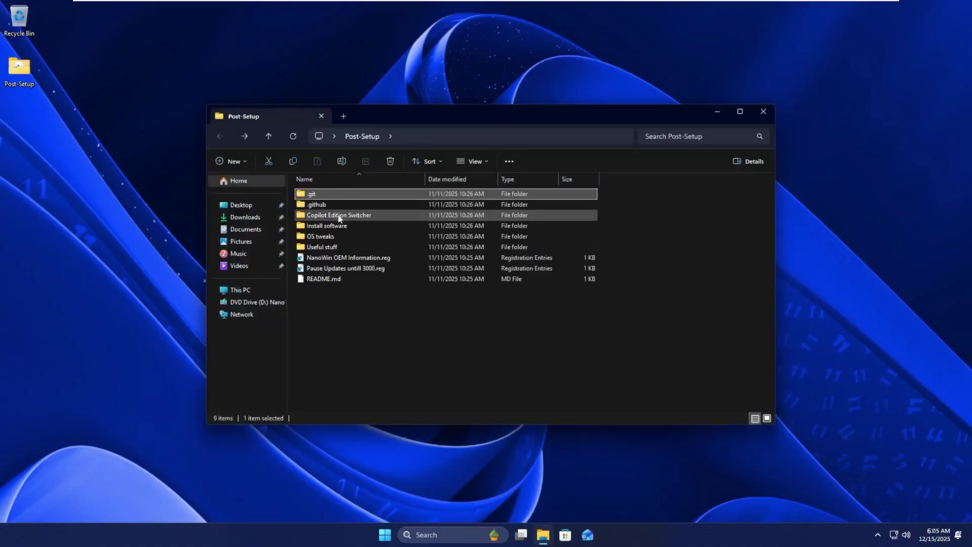
double_click(339, 216)
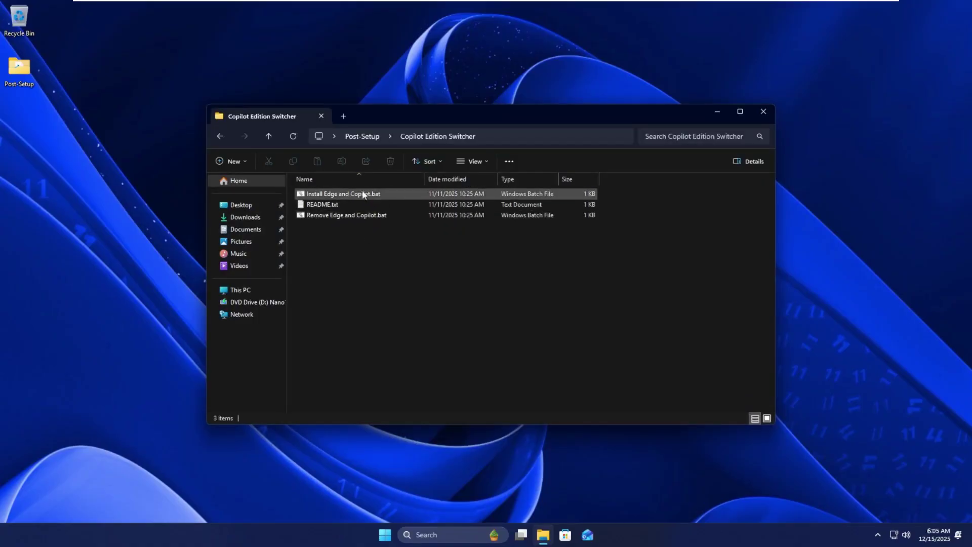
key(alt+Left)
Open the Install software folder and select the VMware Workstation install script
double_click(342, 221)
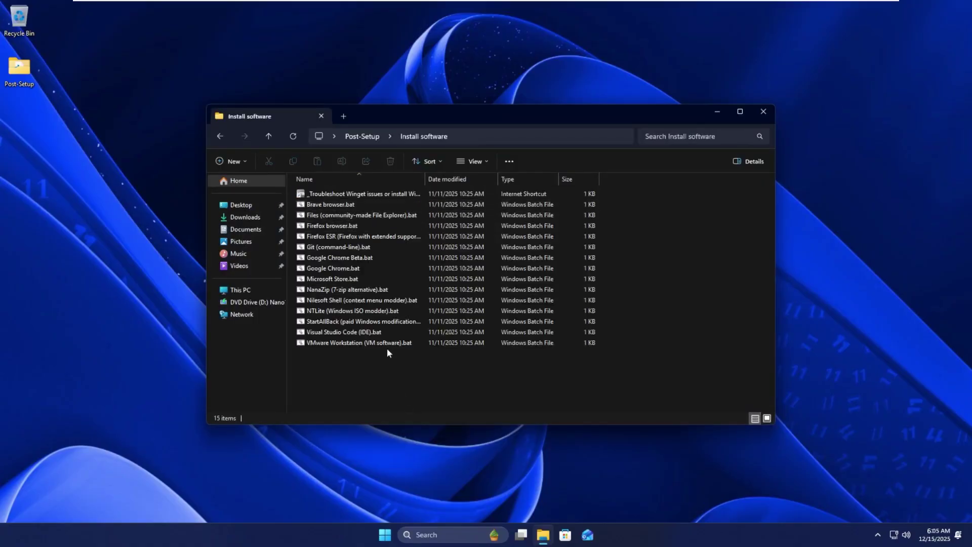
mouse_move(388, 350)
mouse_down()
mouse_move(386, 202)
mouse_move(390, 348)
mouse_up()
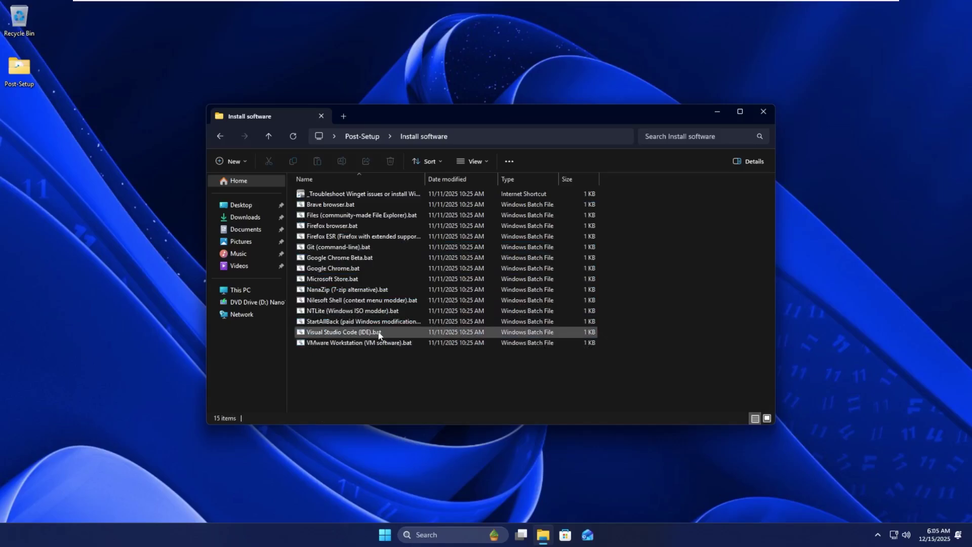
click(378, 342)
Read the VMware Workstation script's winget install line in Notepad, then close it
right_click(379, 342)
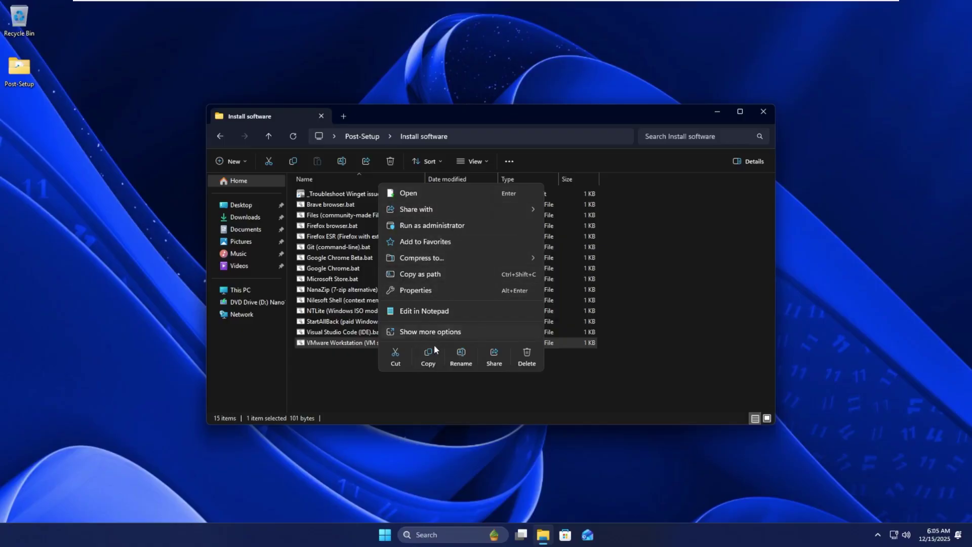
click(430, 311)
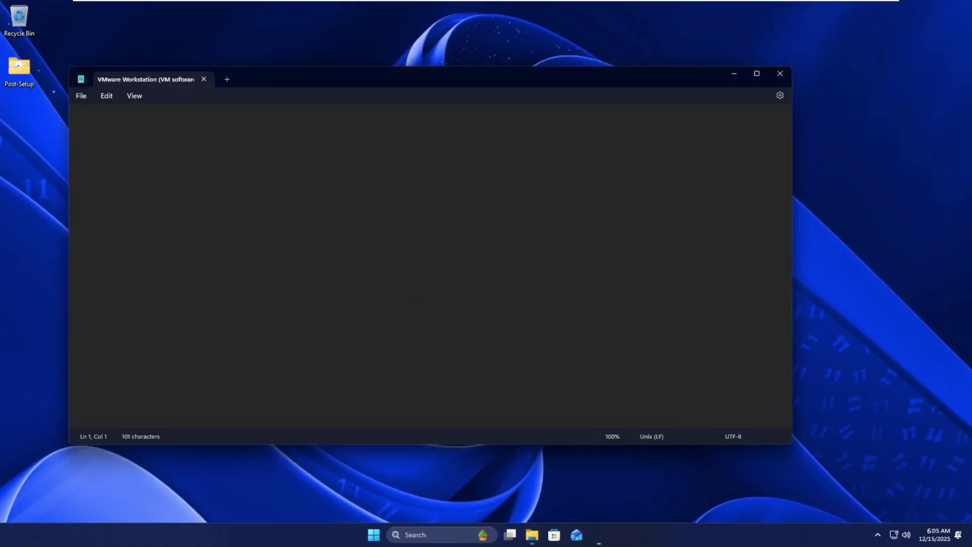
click(256, 138)
triple_click(128, 135)
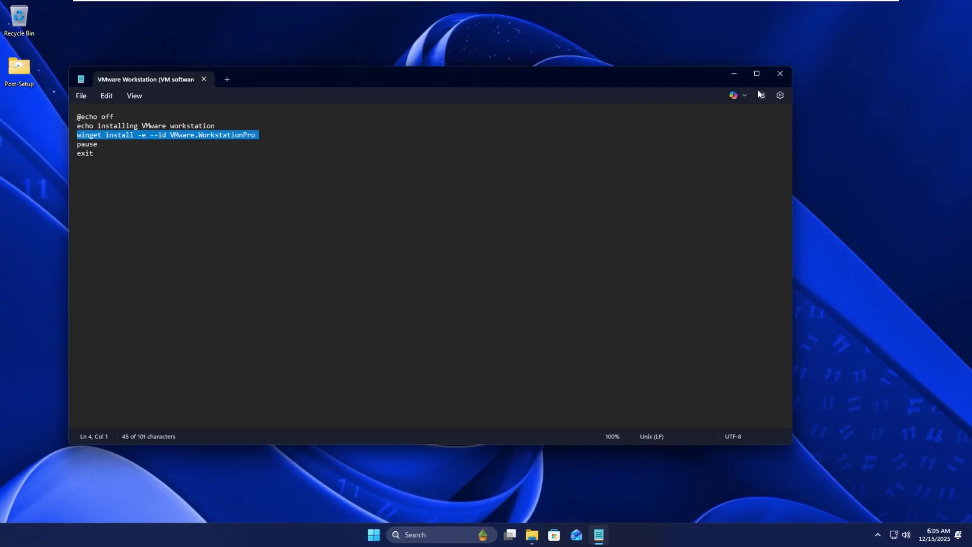
click(781, 74)
Browse OS tweaks and view Enable compression.bat from OS Compression in Notepad
click(363, 136)
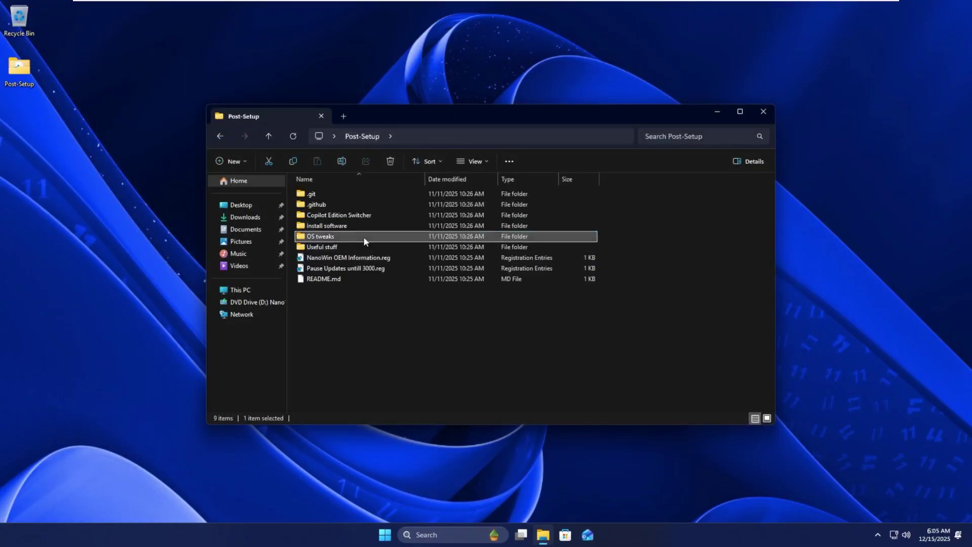
double_click(363, 236)
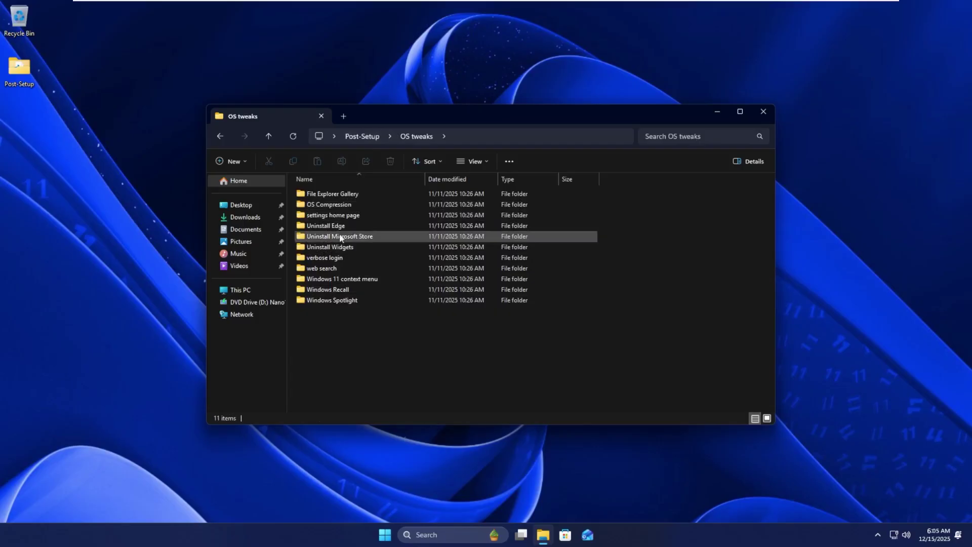
double_click(342, 245)
key(alt+Left)
double_click(325, 210)
click(343, 204)
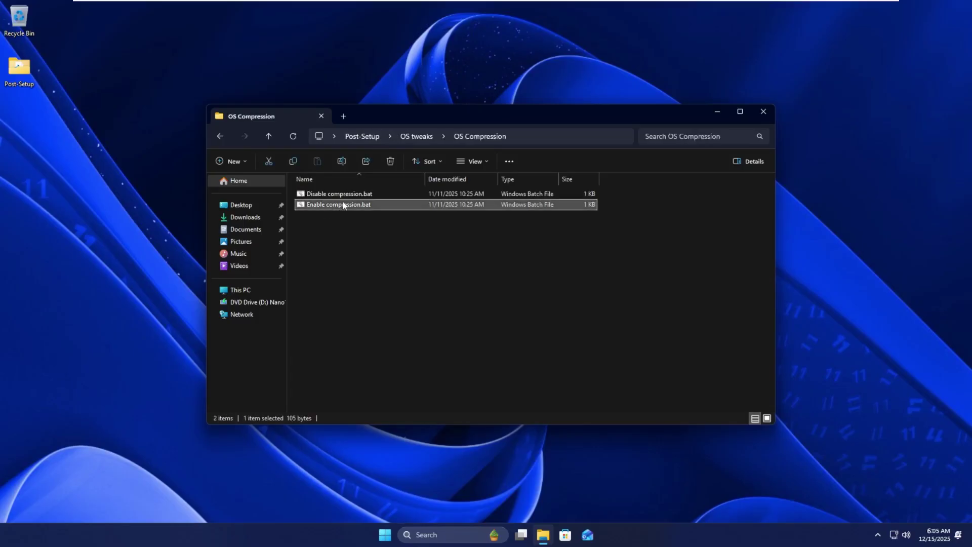
right_click(343, 204)
click(420, 357)
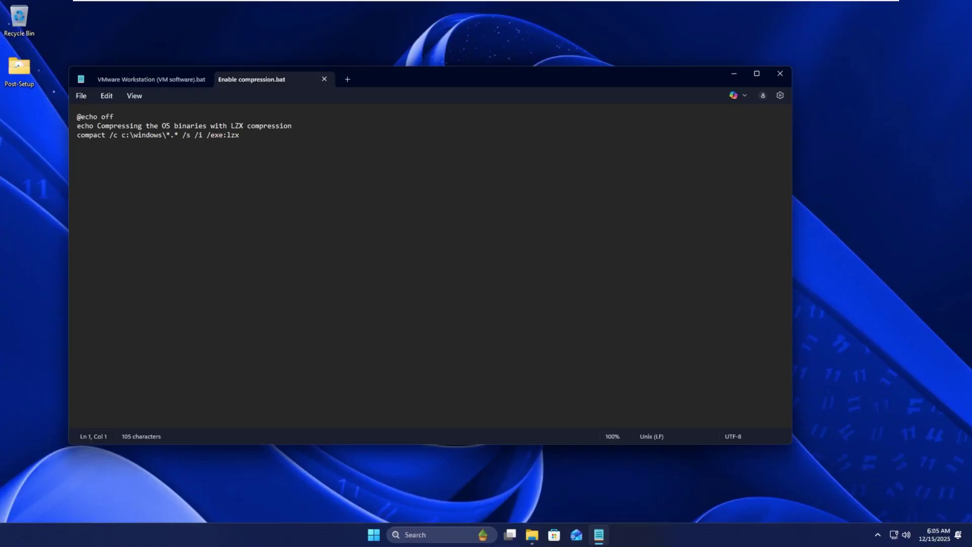
click(205, 80)
click(205, 79)
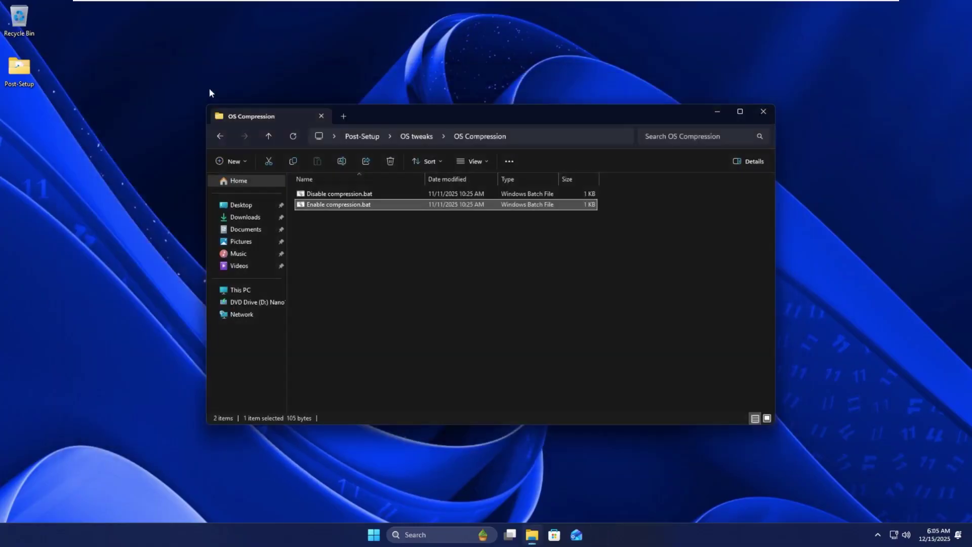
Read Enable Spotlight.reg from the Windows Spotlight folder in a maximized Notepad, then close it
click(417, 136)
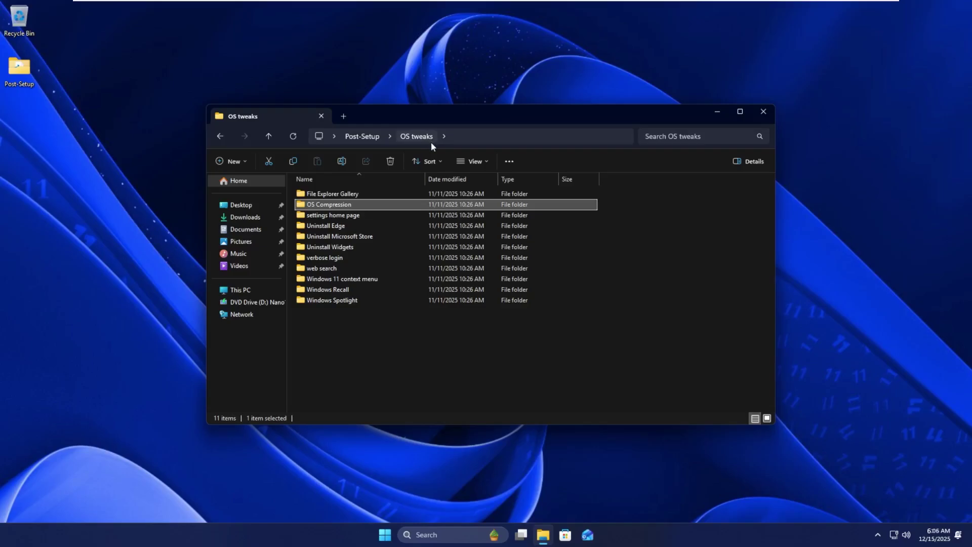
double_click(365, 300)
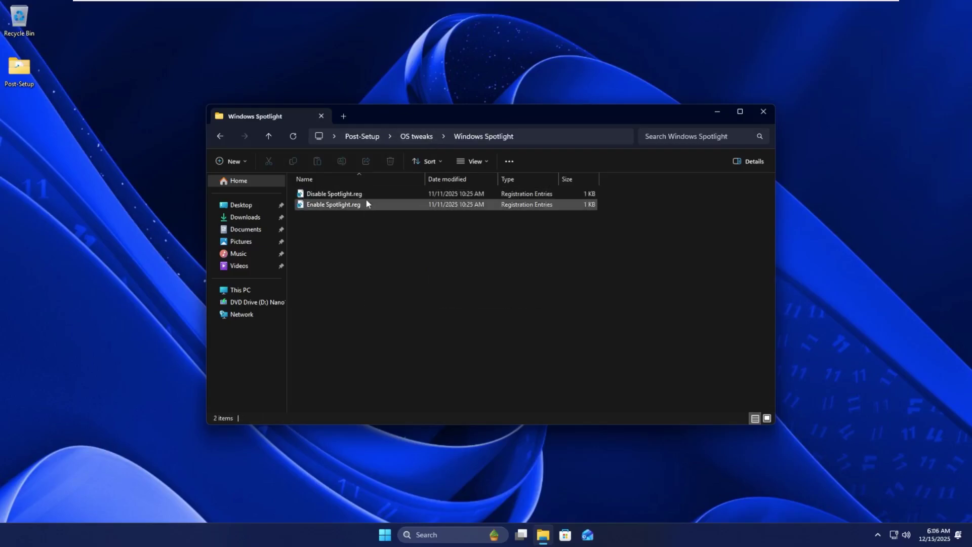
right_click(366, 198)
click(359, 206)
right_click(359, 209)
click(415, 360)
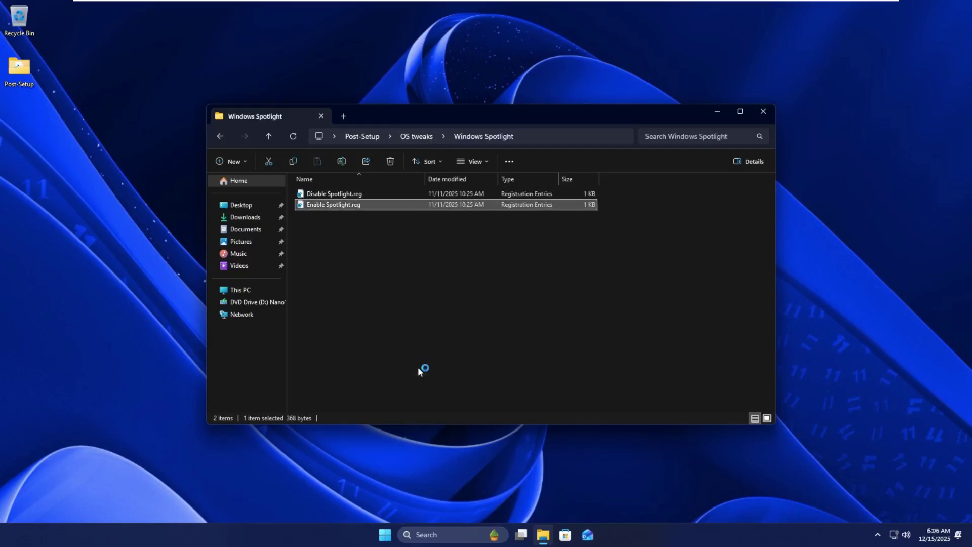
drag(77, 190, 93, 134)
click(762, 74)
click(959, 7)
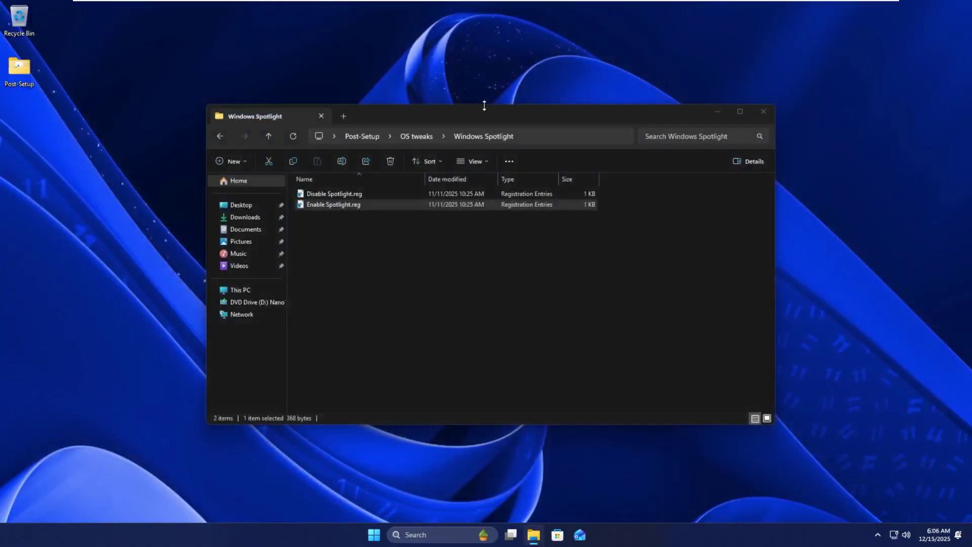
Look at the four internet shortcuts in the Useful stuff folder
click(413, 135)
click(362, 136)
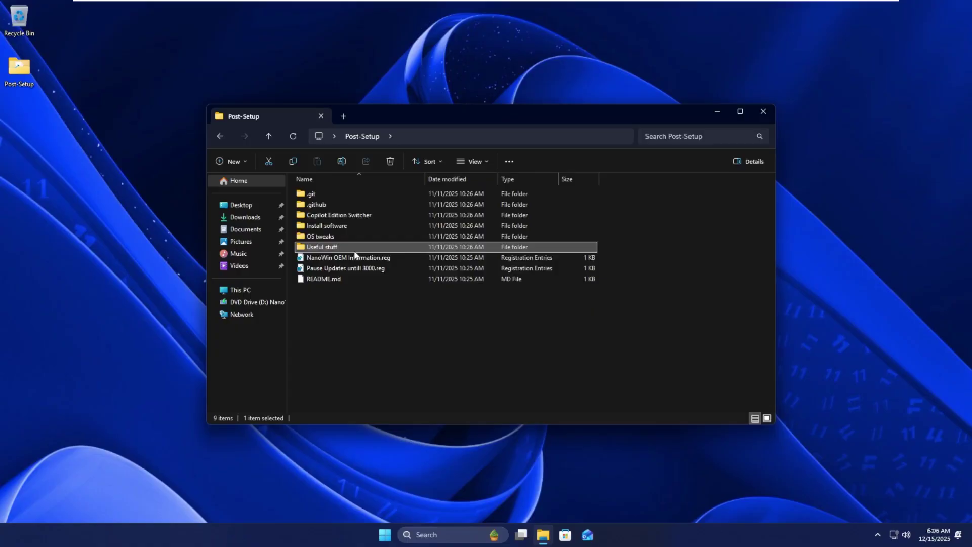
double_click(328, 247)
drag(360, 253, 378, 294)
click(362, 136)
Read NanoWin OEM Information.reg and Pause Updates untill 3000.reg in Notepad, then close everything
double_click(378, 258)
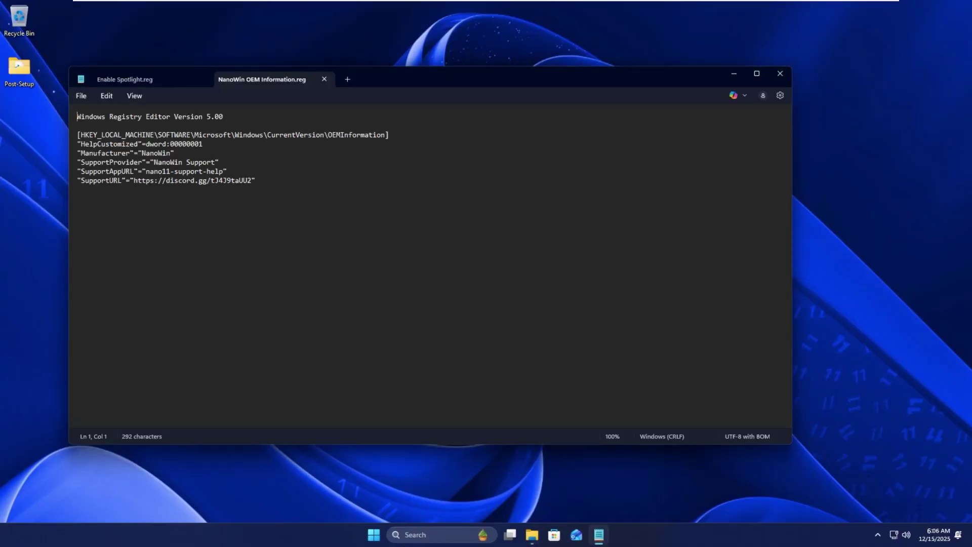
drag(152, 191, 68, 125)
click(779, 75)
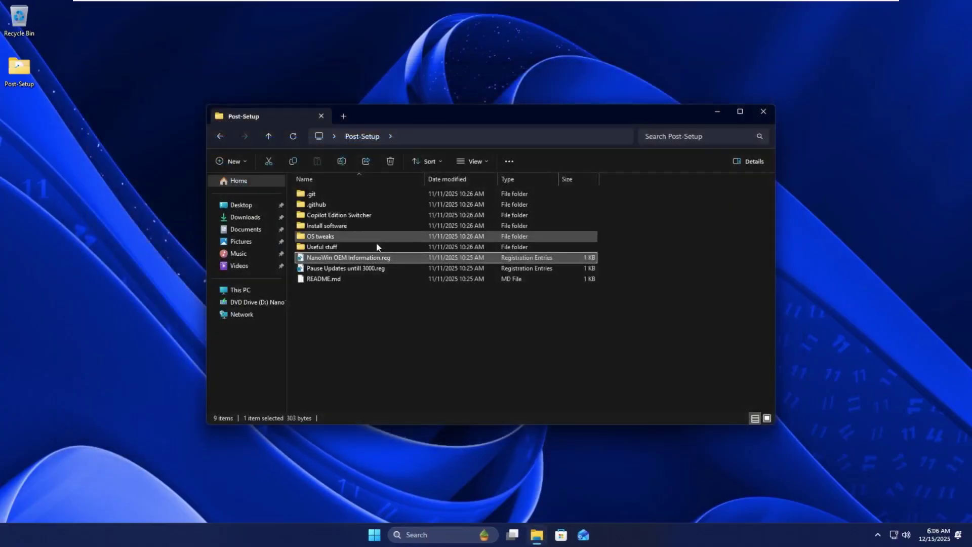
right_click(369, 269)
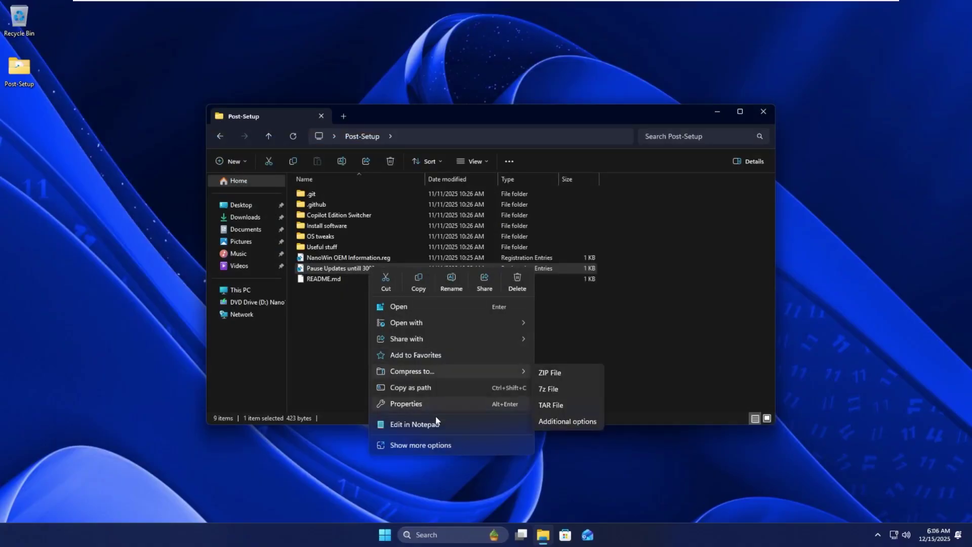
click(420, 425)
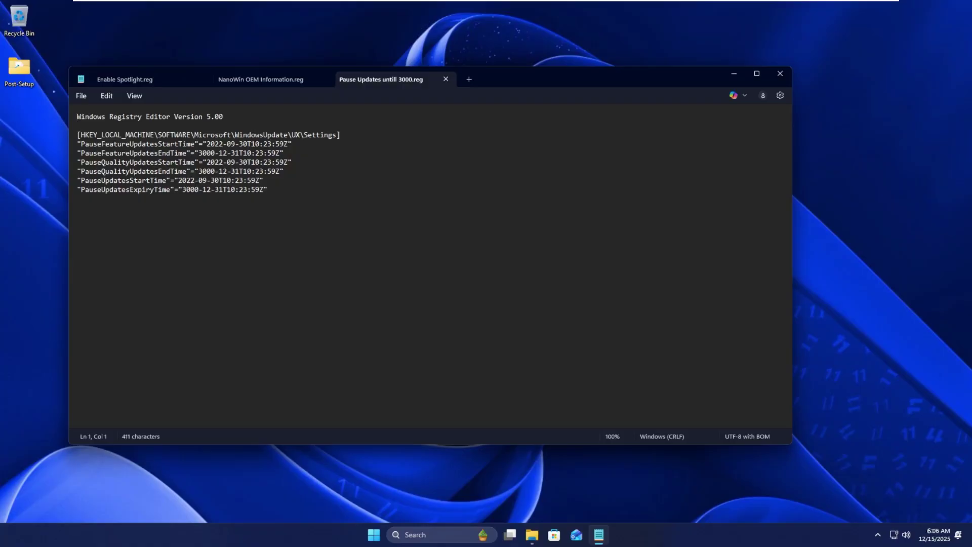
key(alt+F4)
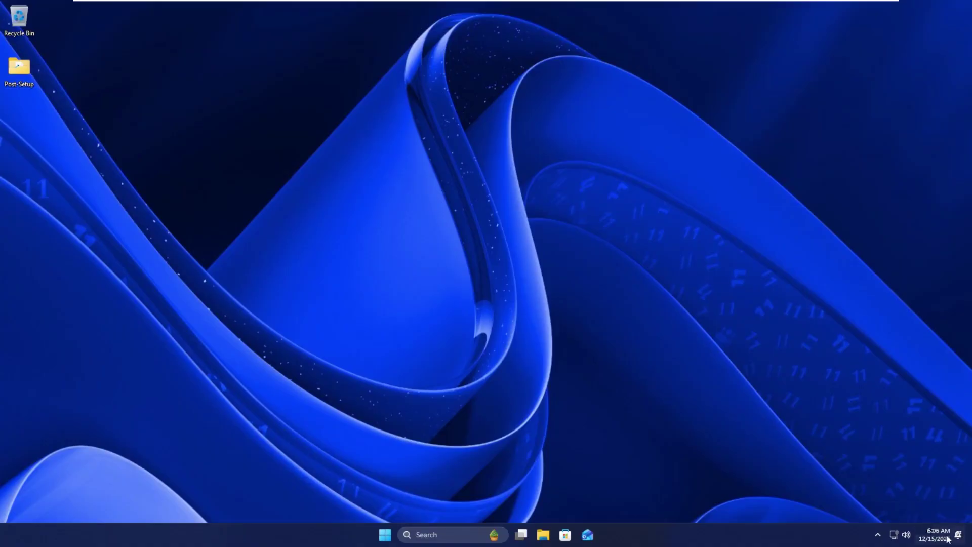
click(960, 536)
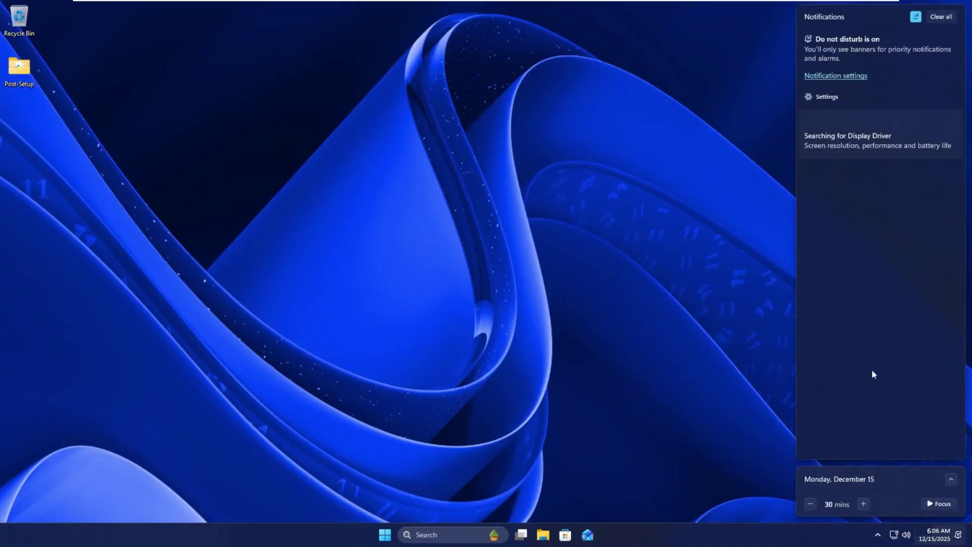
click(951, 479)
click(891, 488)
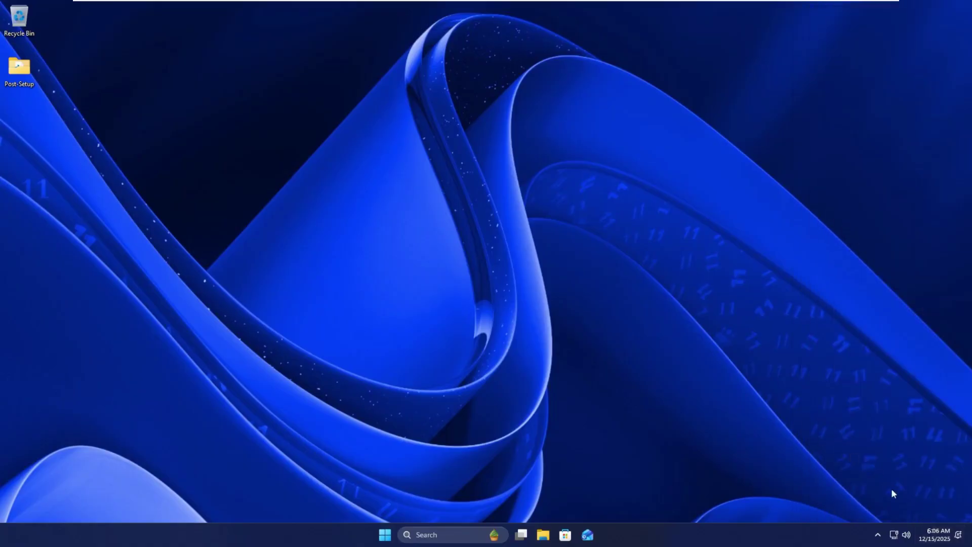
scroll(907, 401, down, 1)
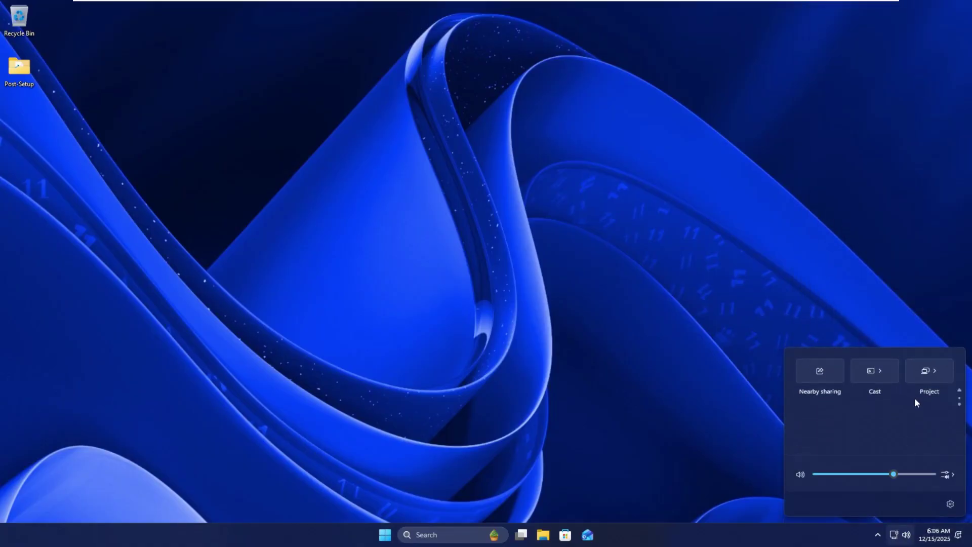
scroll(915, 398, up, 1)
click(877, 535)
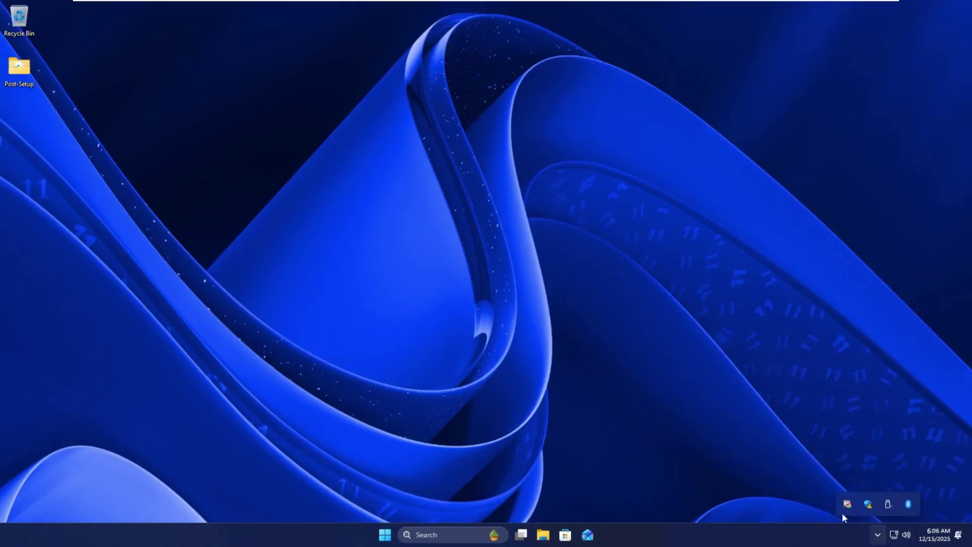
click(869, 507)
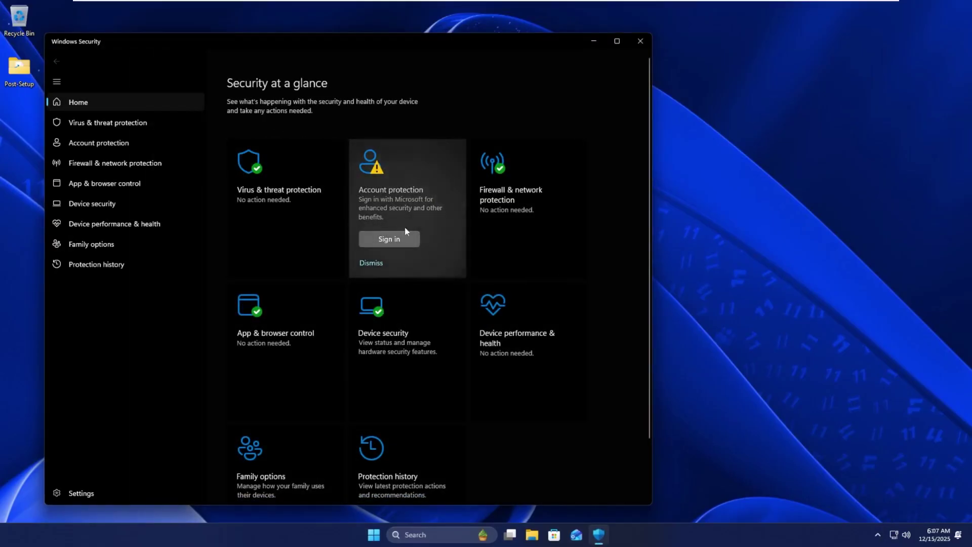
click(639, 41)
click(878, 535)
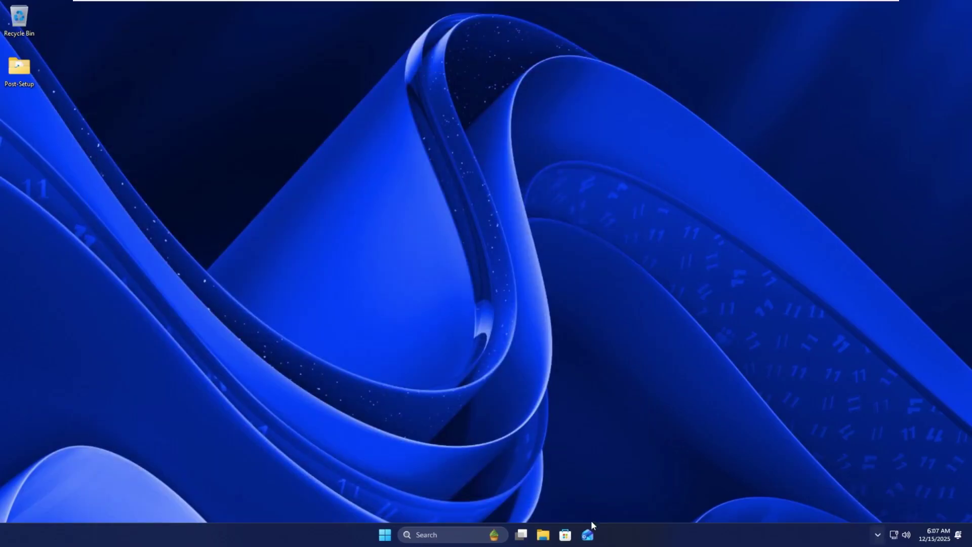
Launch Outlook from the taskbar and check its pin and launch options
click(591, 538)
right_click(587, 540)
click(572, 489)
Open and close Microsoft Store twice, then open File Explorer at This PC
click(385, 534)
click(686, 429)
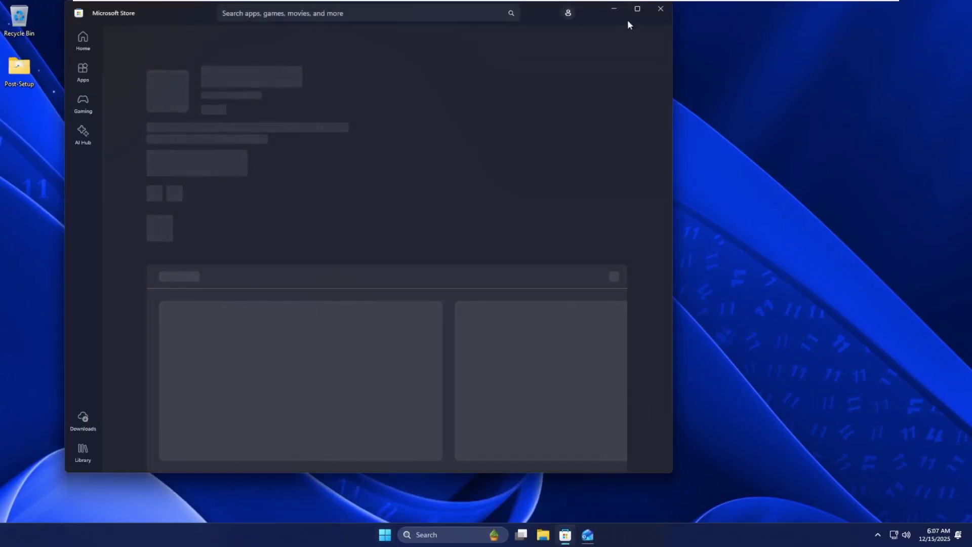
click(661, 8)
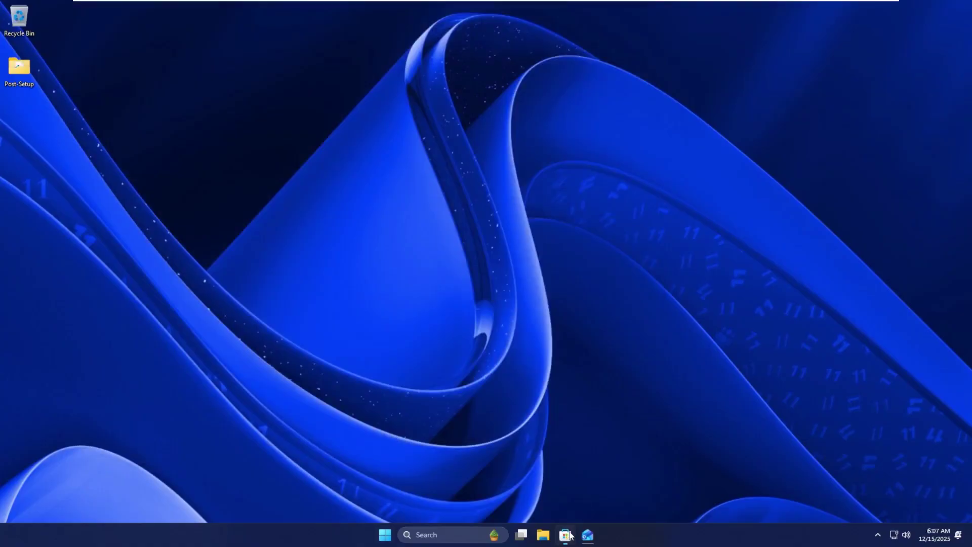
click(567, 535)
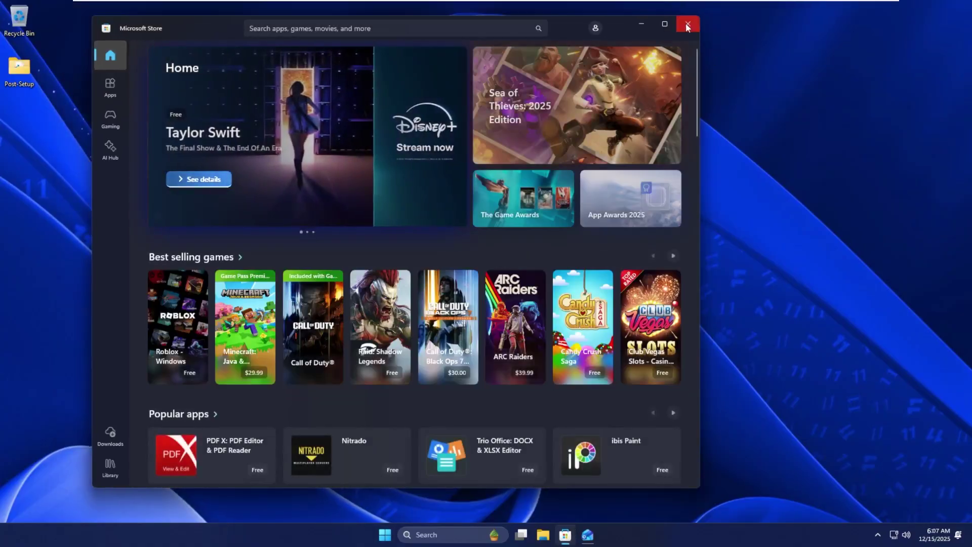
click(687, 26)
click(543, 535)
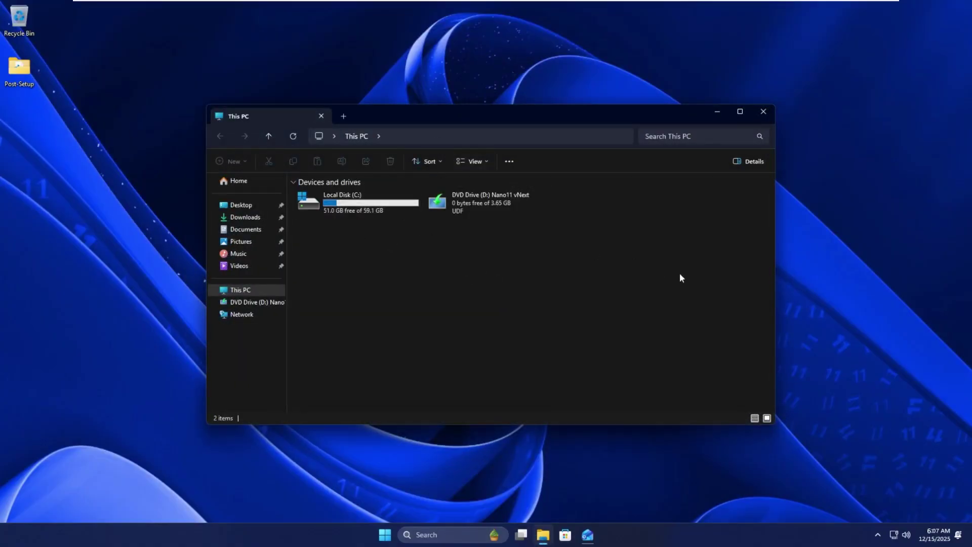
Close File Explorer and toggle Task View on and off
click(764, 112)
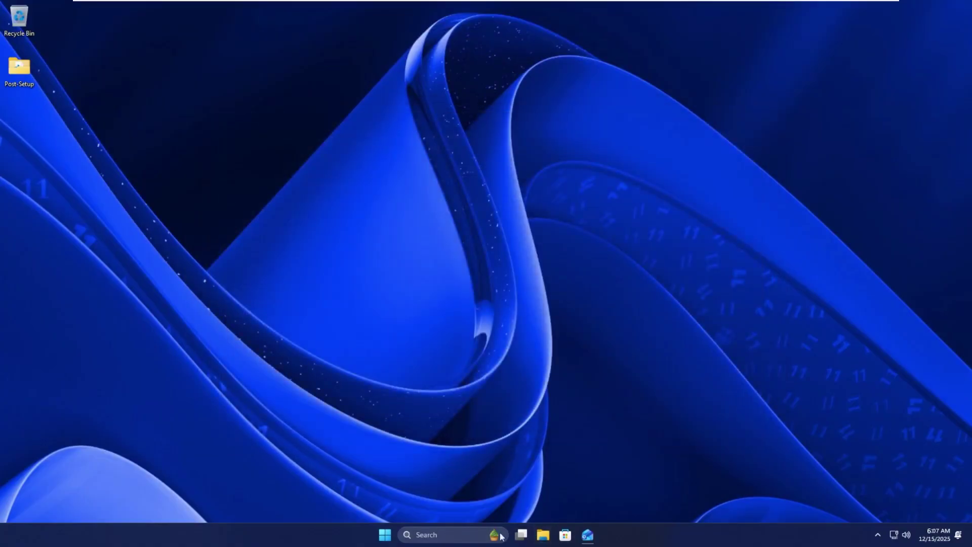
click(522, 535)
click(518, 540)
Show the search panel and advance its Today news cards
click(493, 537)
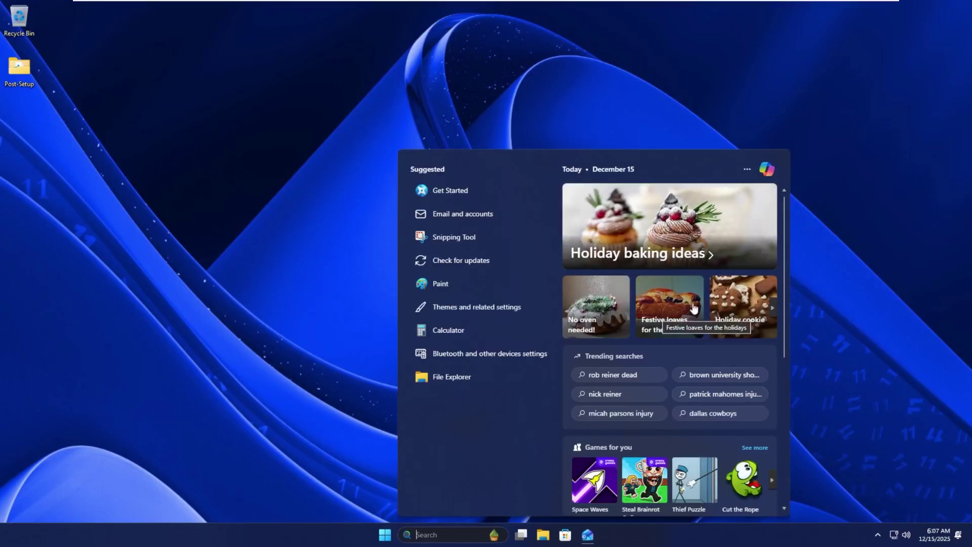
click(773, 309)
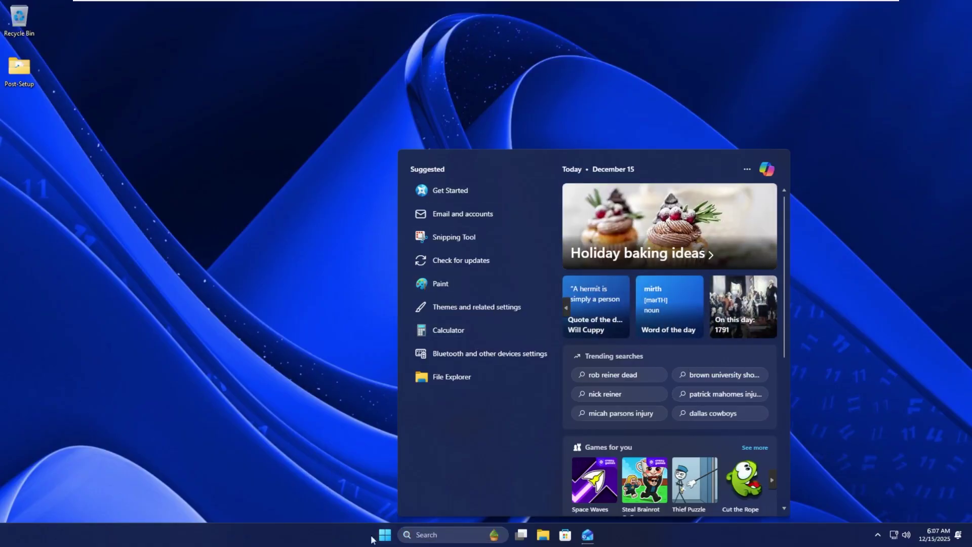
click(375, 538)
click(486, 226)
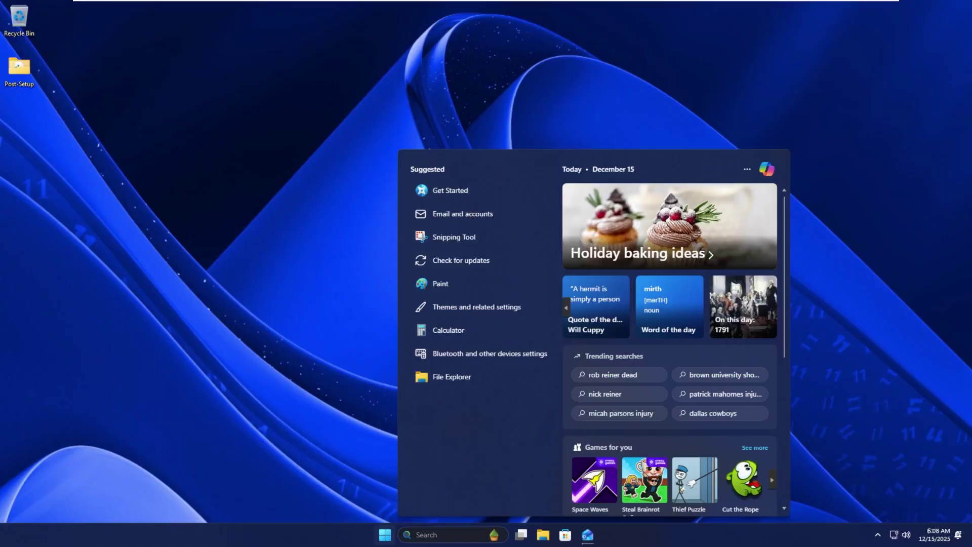
Open Start and remove the Install WhatsApp recommendation from the list
click(385, 535)
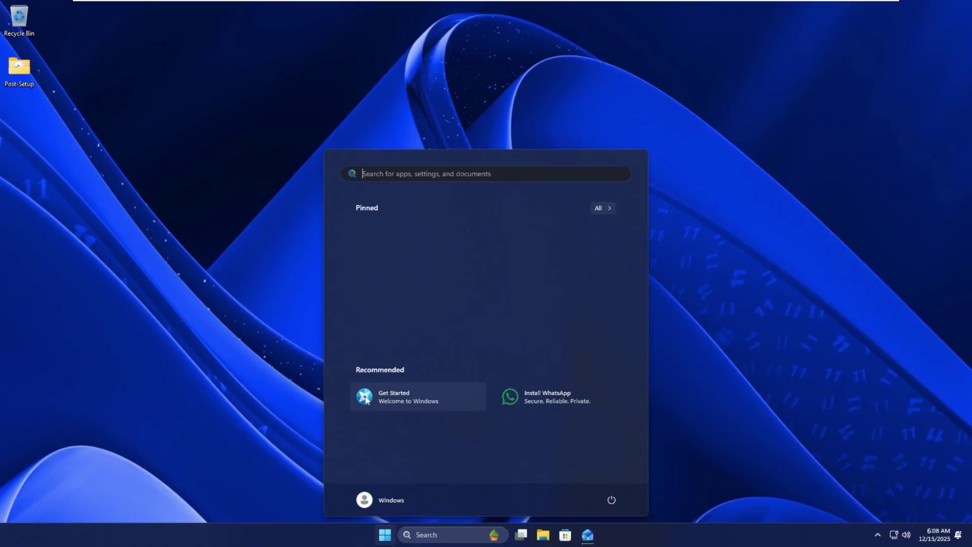
right_click(571, 387)
click(605, 414)
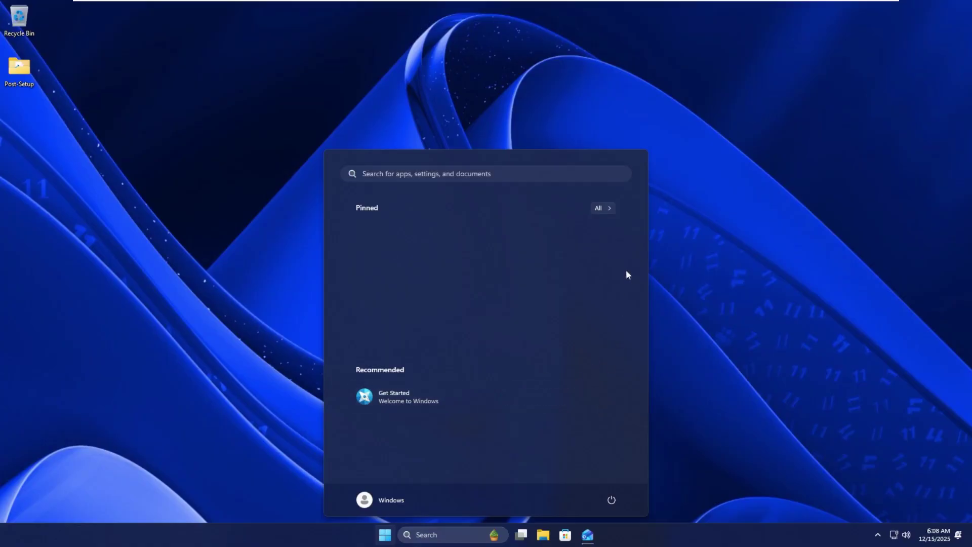
Browse the All apps list with the Accessibility folder expanded
click(600, 207)
click(579, 250)
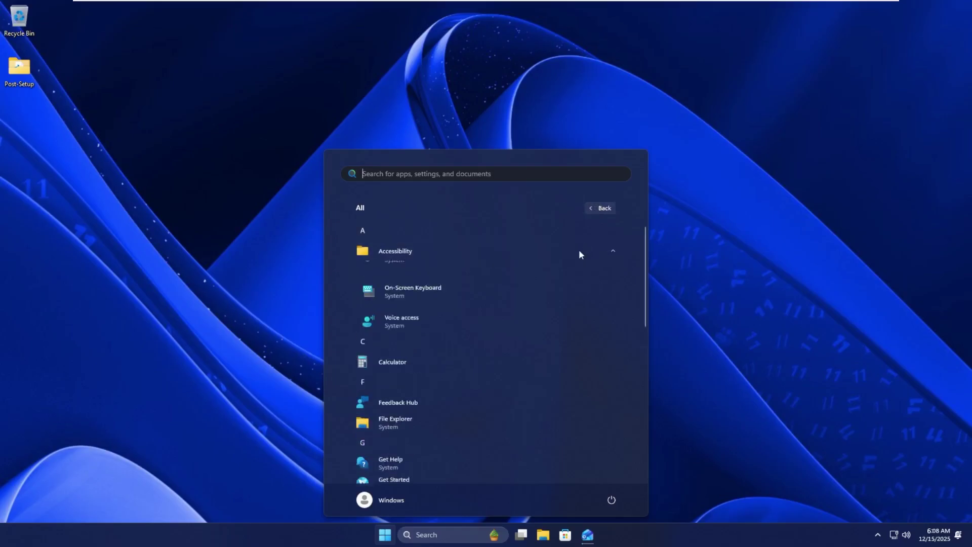
scroll(400, 252, down, 3)
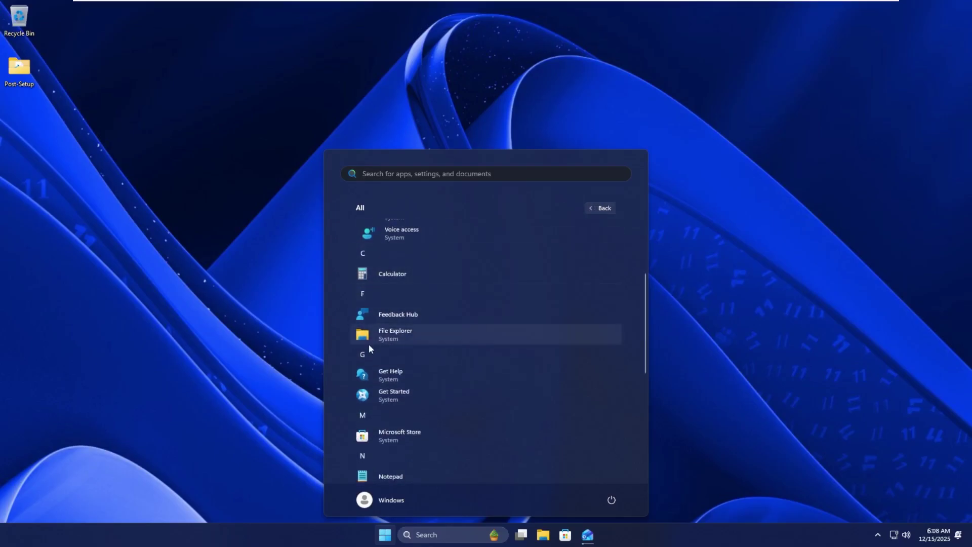
scroll(378, 245, down, 6)
scroll(370, 268, up, 3)
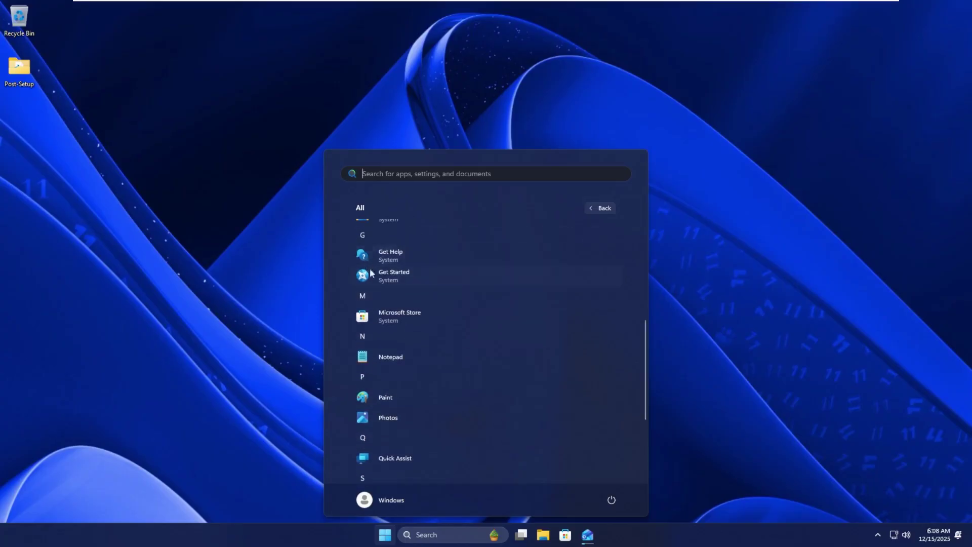
scroll(370, 303, down, 2)
scroll(385, 285, down, 1)
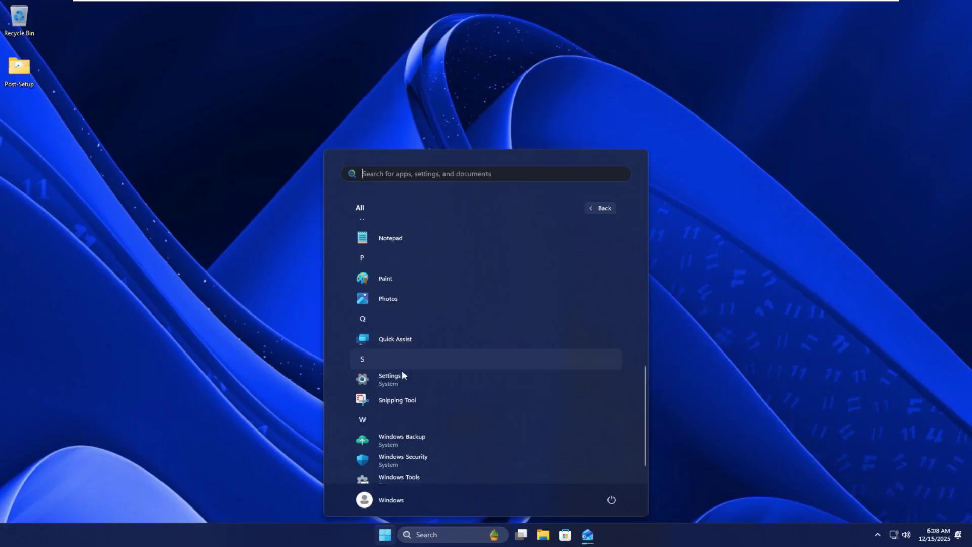
scroll(405, 407, down, 1)
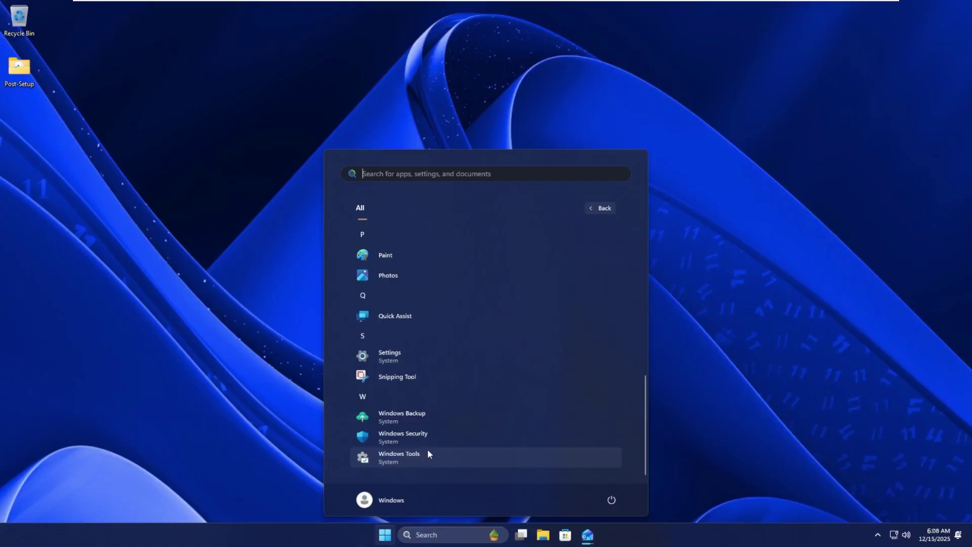
scroll(405, 386, up, 5)
scroll(409, 379, up, 3)
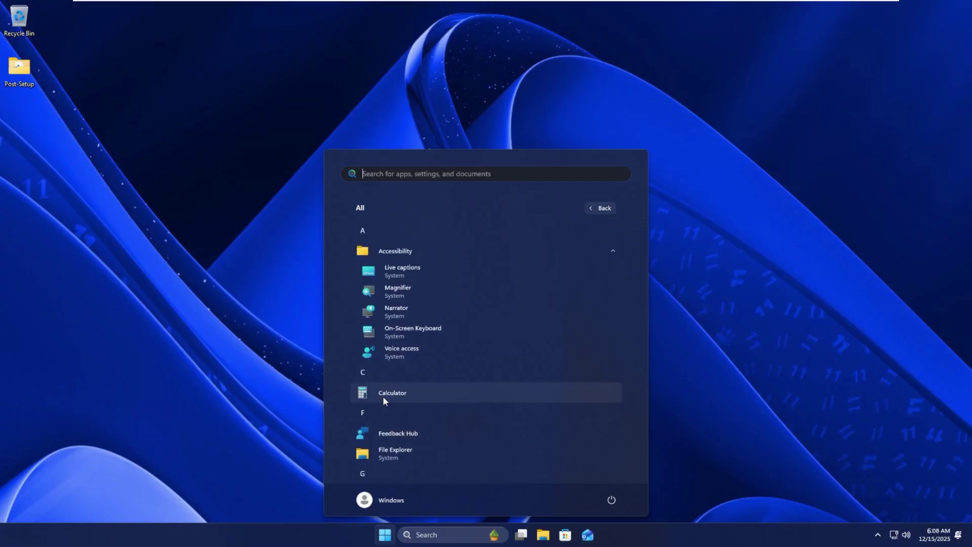
Close Start, open Task Manager with Ctrl+Shift+Esc and move it to the screen centre
click(284, 385)
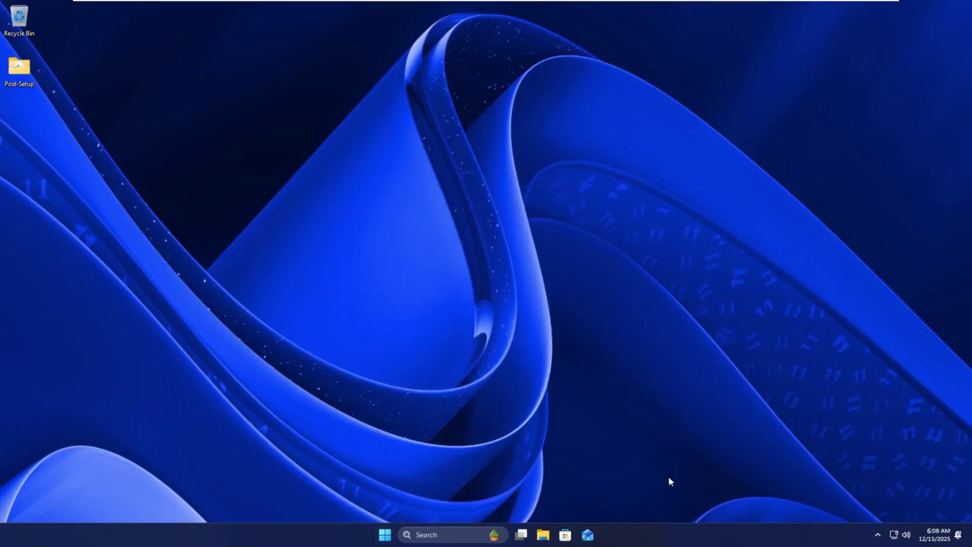
key(ctrl+shift+Escape)
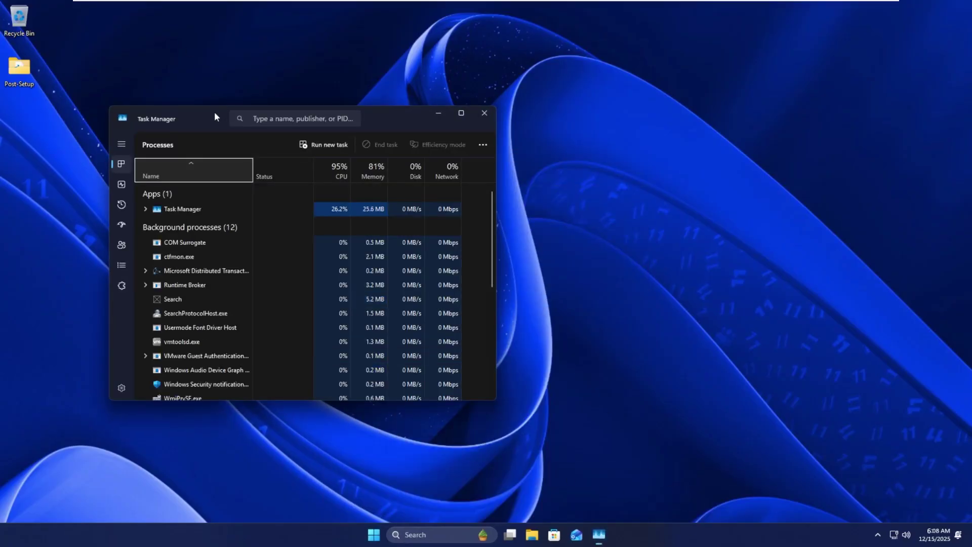
drag(216, 115, 374, 141)
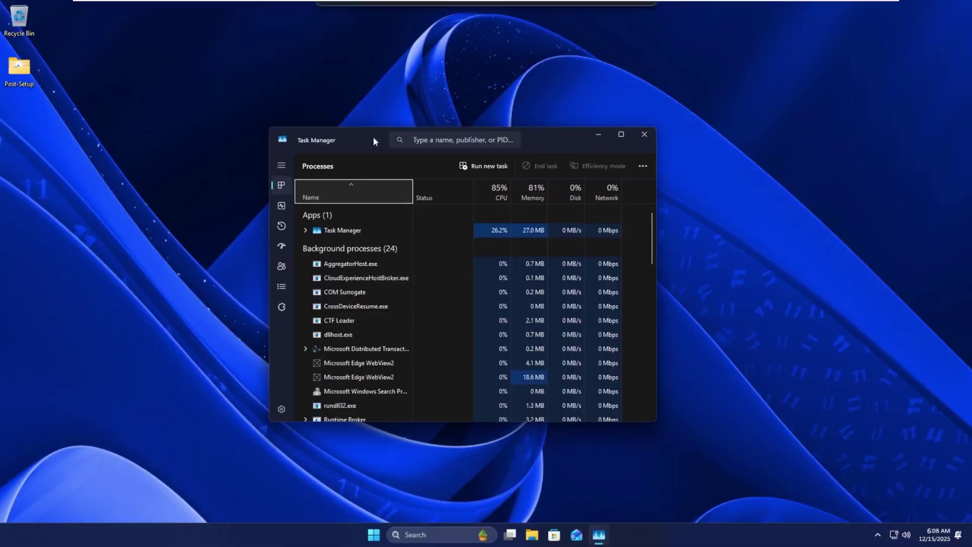
click(879, 533)
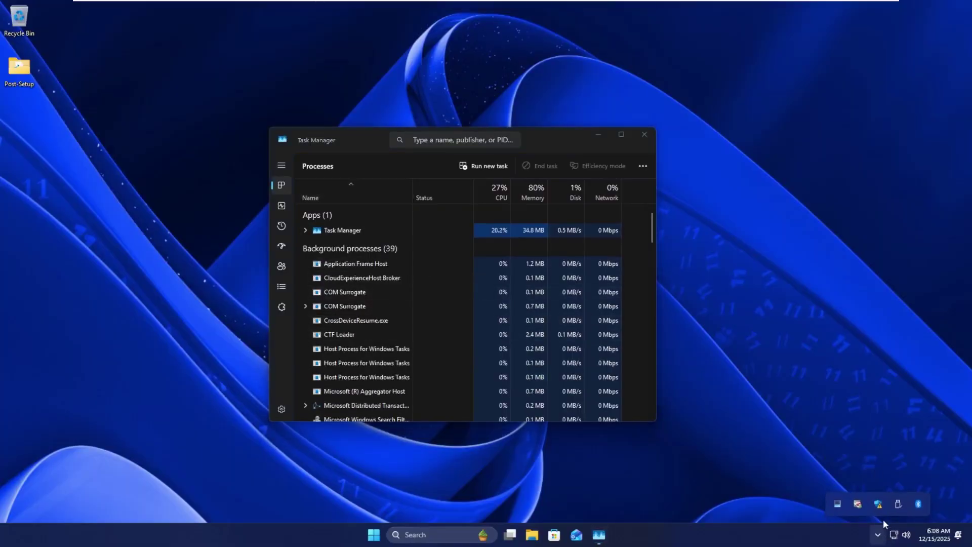
Review the CPU and Memory performance graphs, then return to Processes
click(282, 206)
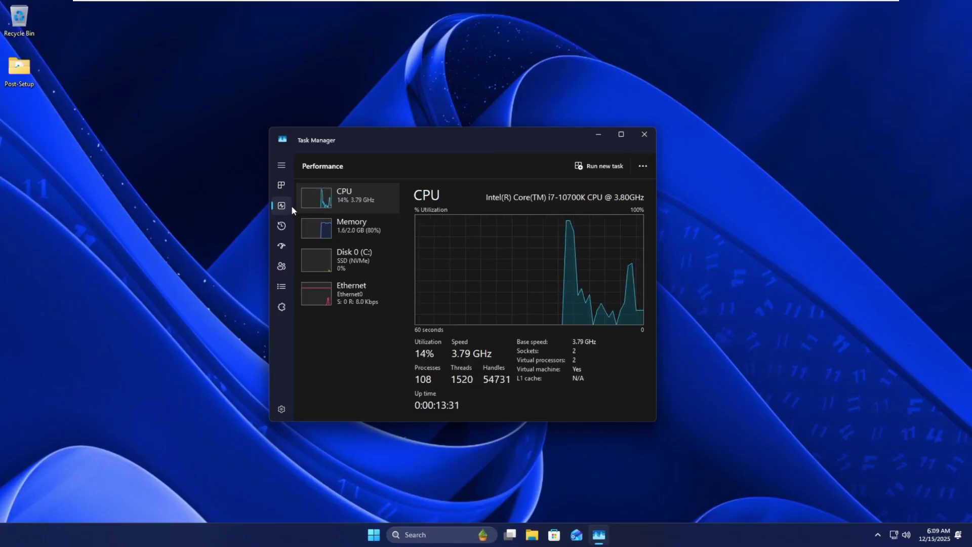
click(336, 227)
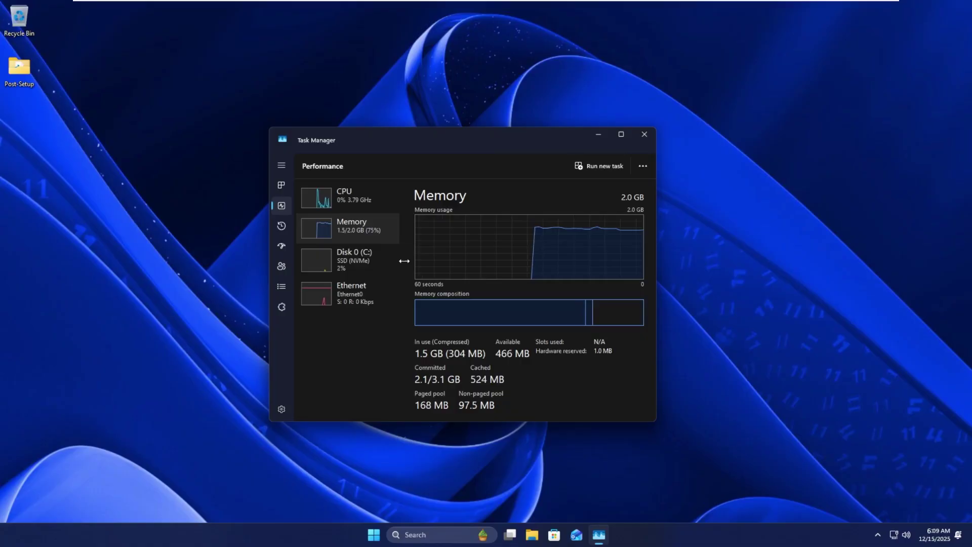
click(282, 186)
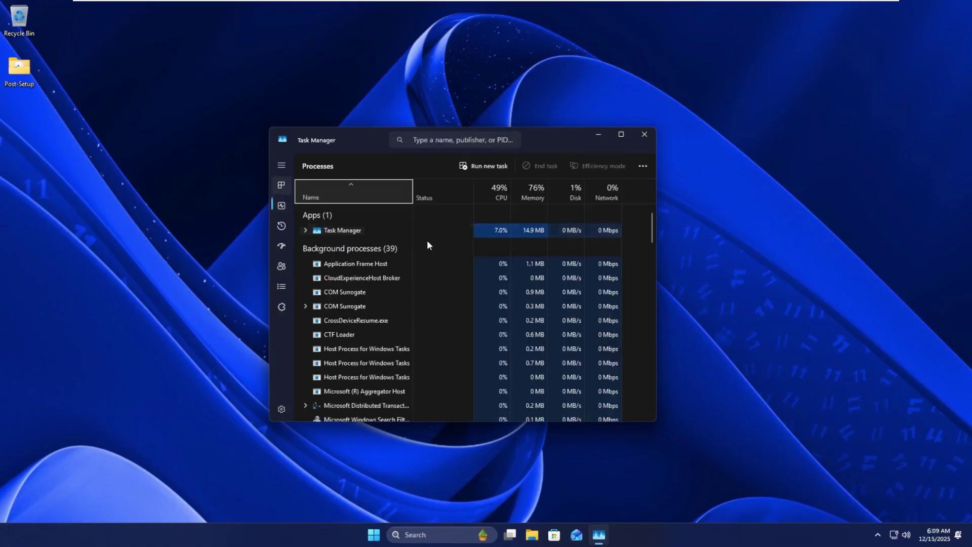
Sort processes by Memory, then by CPU usage, and select the System process
click(536, 192)
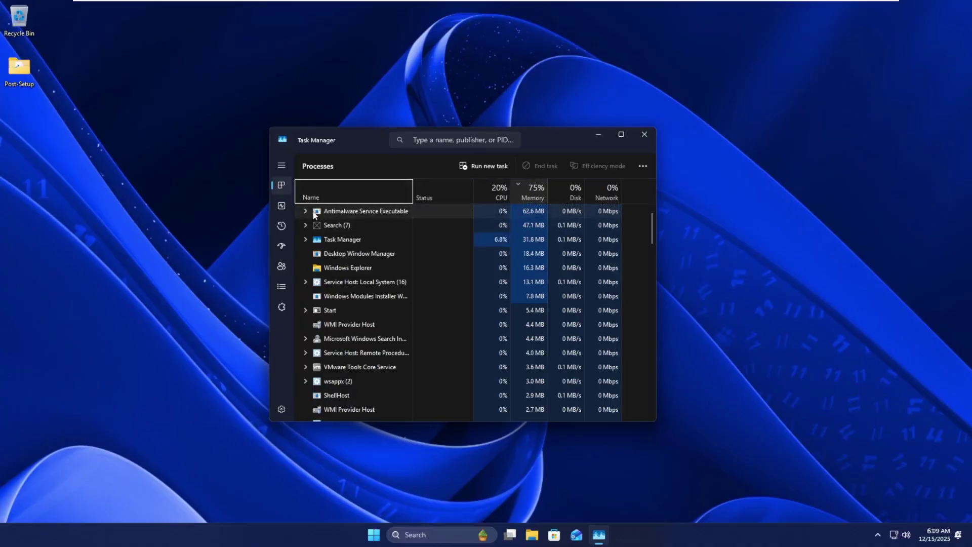
click(497, 197)
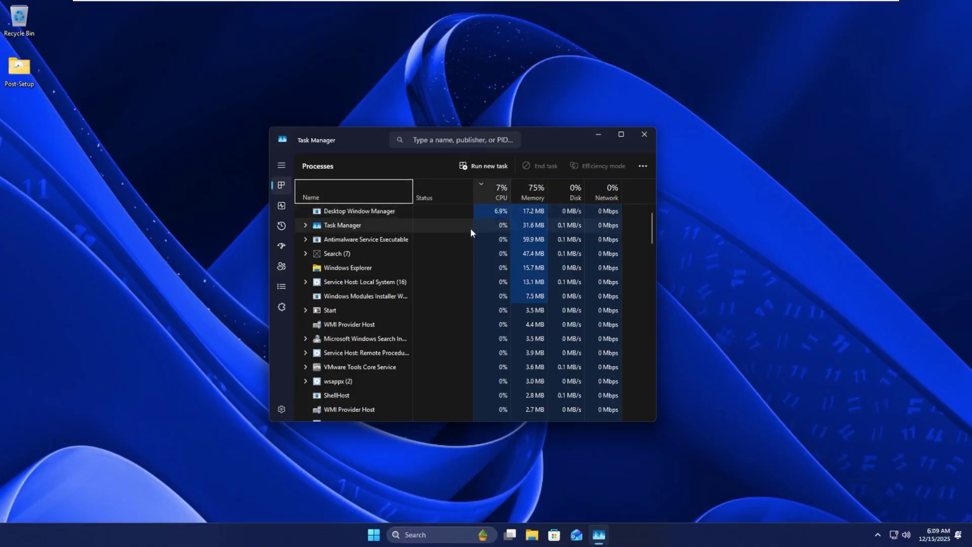
click(417, 214)
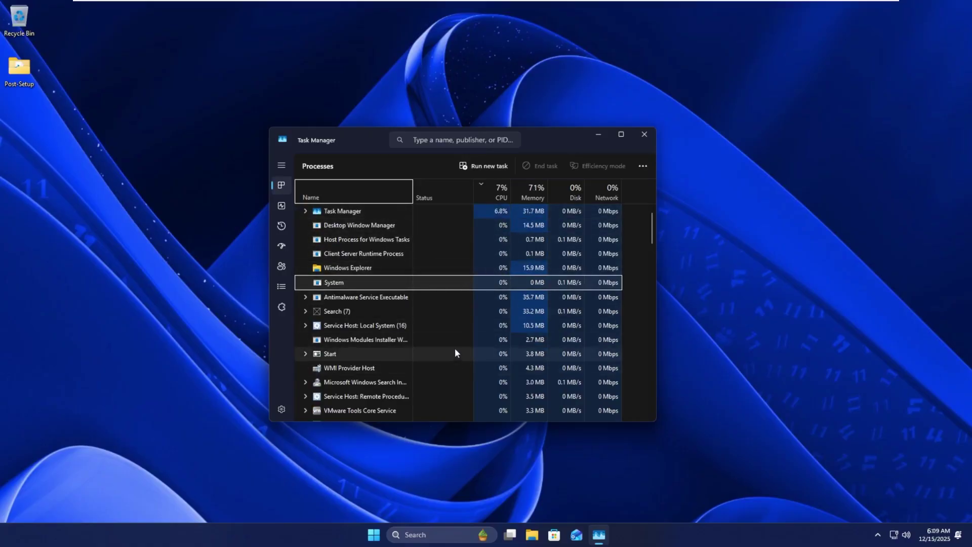
Close Task Manager, run winver to view Version 26H1 (OS Build 28000.1), then dismiss it
click(645, 135)
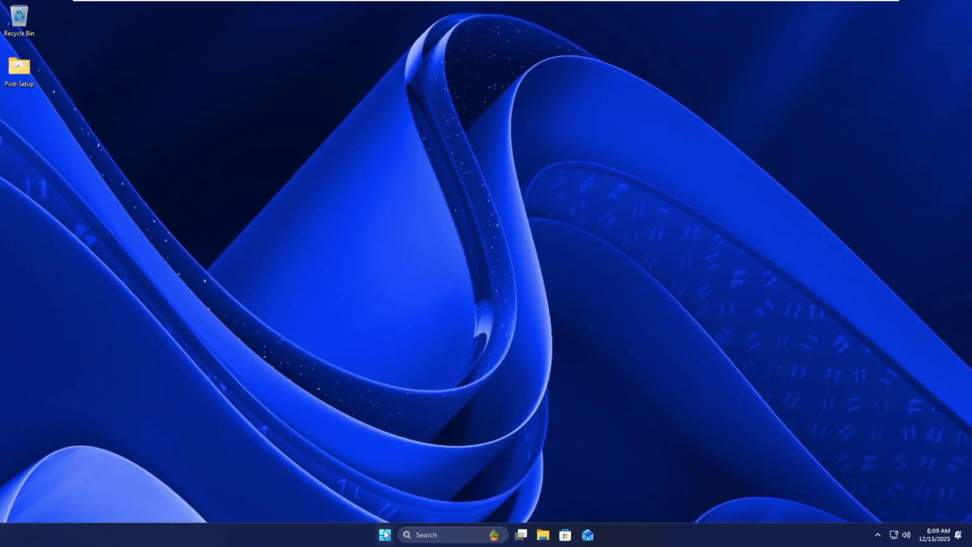
click(384, 534)
text(winv)
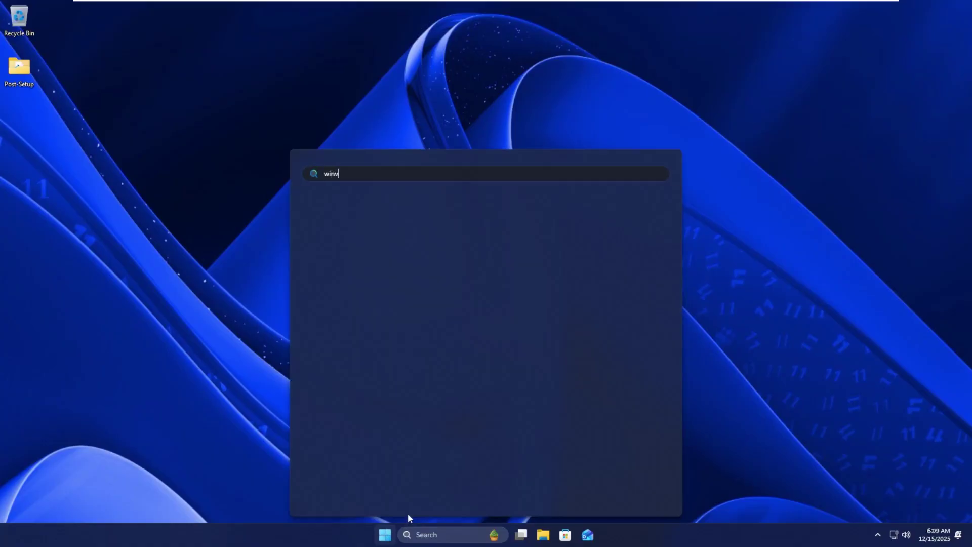
text(er)
key(Return)
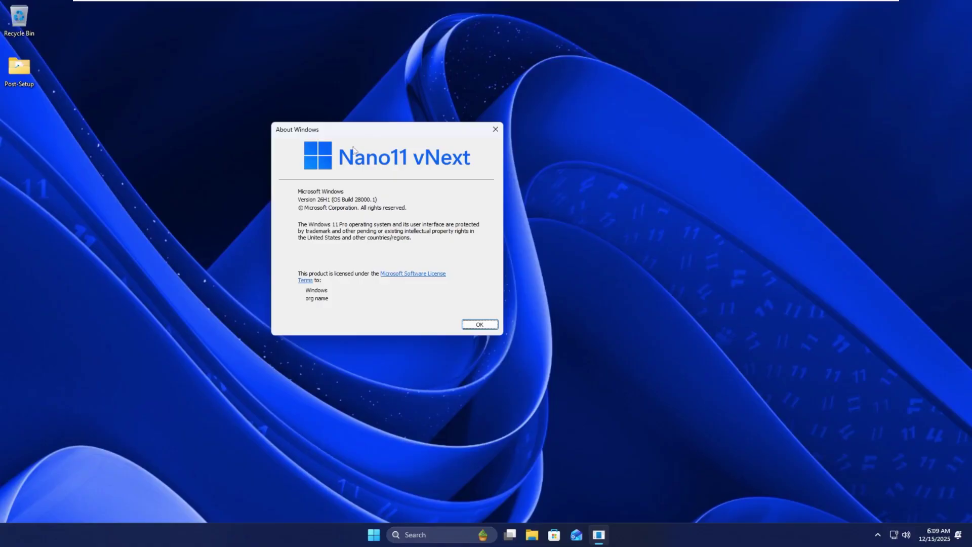
click(479, 324)
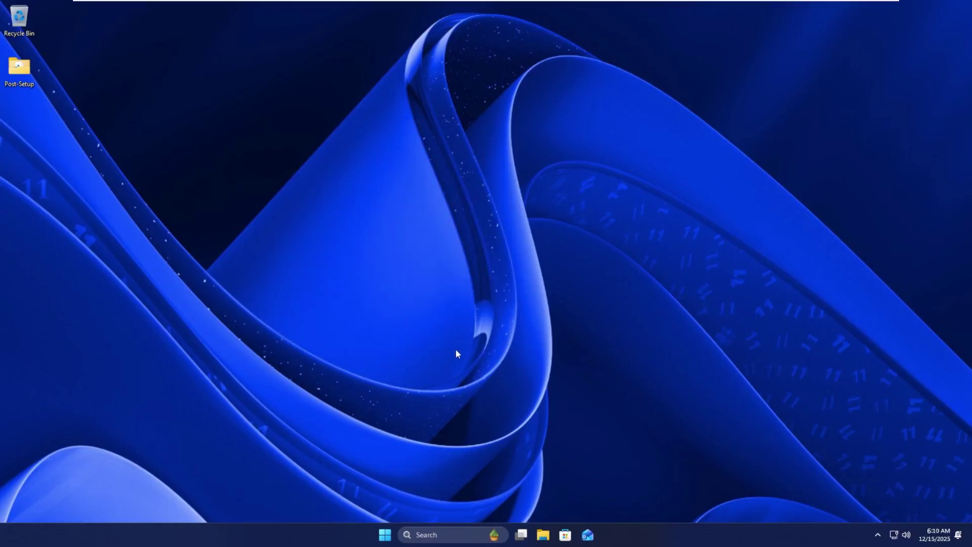